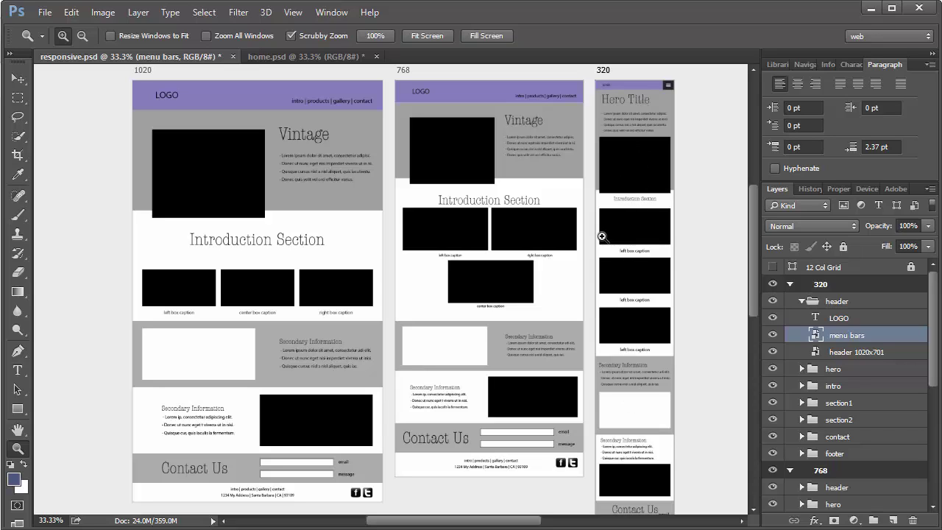
Switch to home.psd and zoom in on the mobile 320 artboard header to 100%.
click(293, 59)
scroll(622, 227, up, 1)
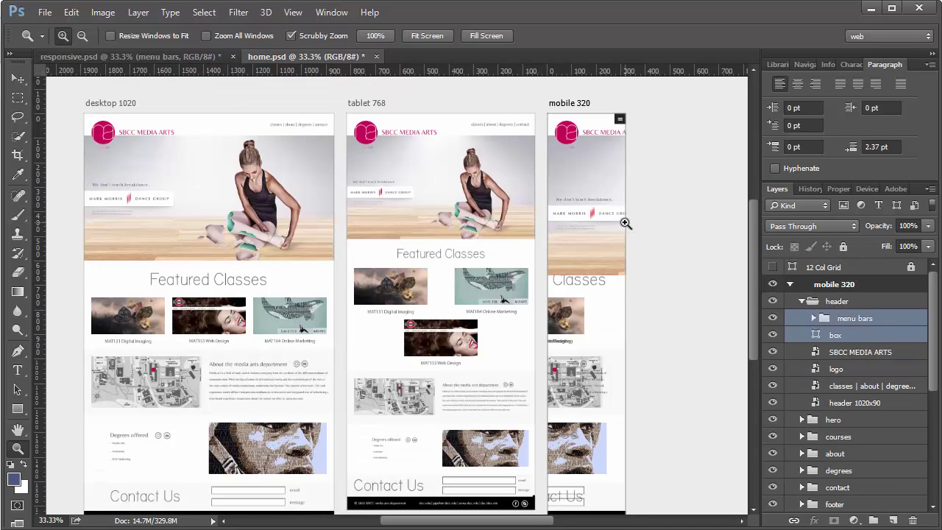
click(625, 130)
click(625, 130)
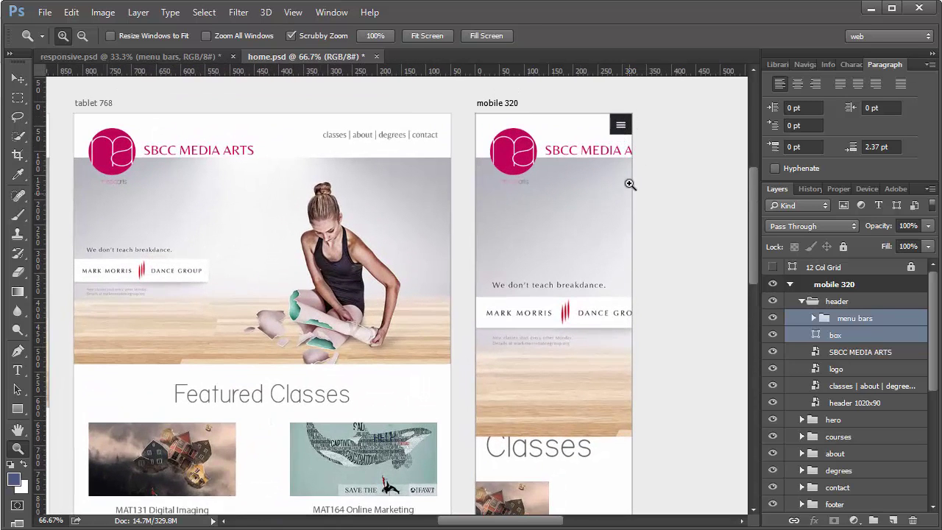
scroll(630, 184, up, 2)
click(583, 198)
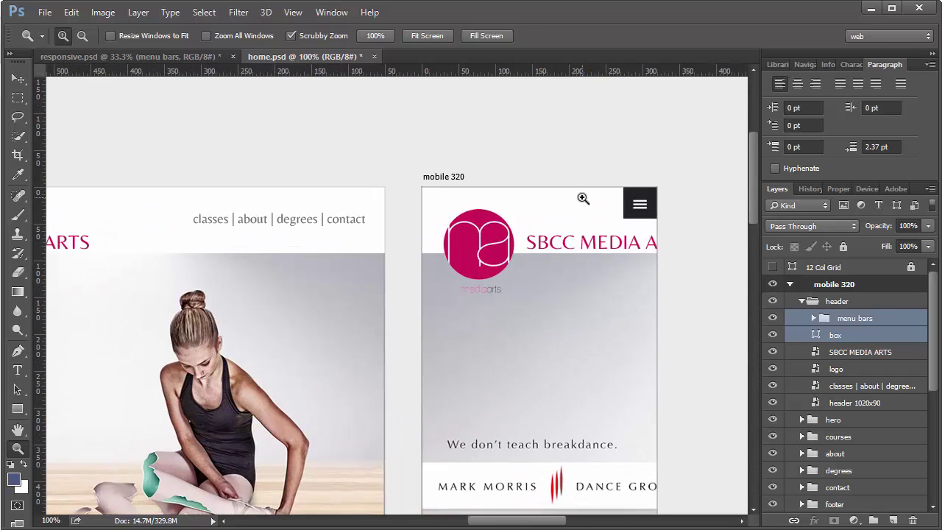
scroll(586, 198, down, 1)
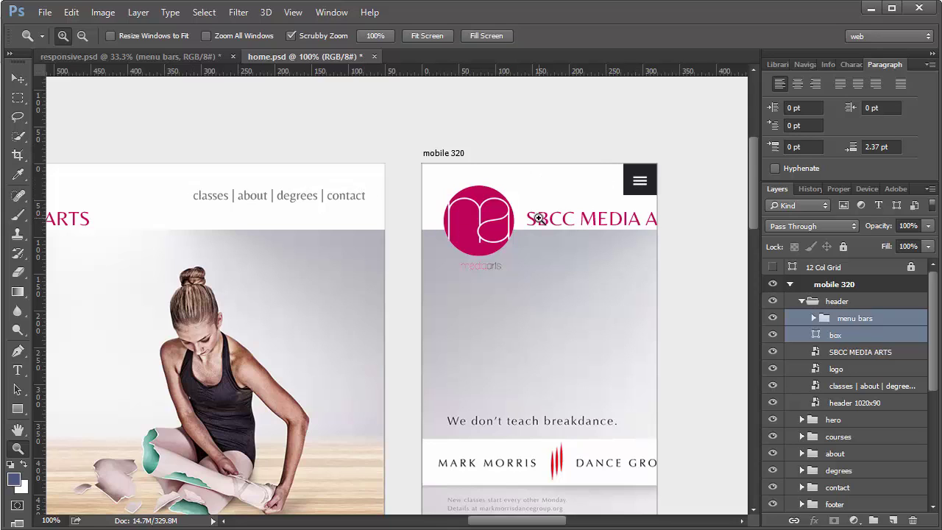
scroll(599, 300, up, 2)
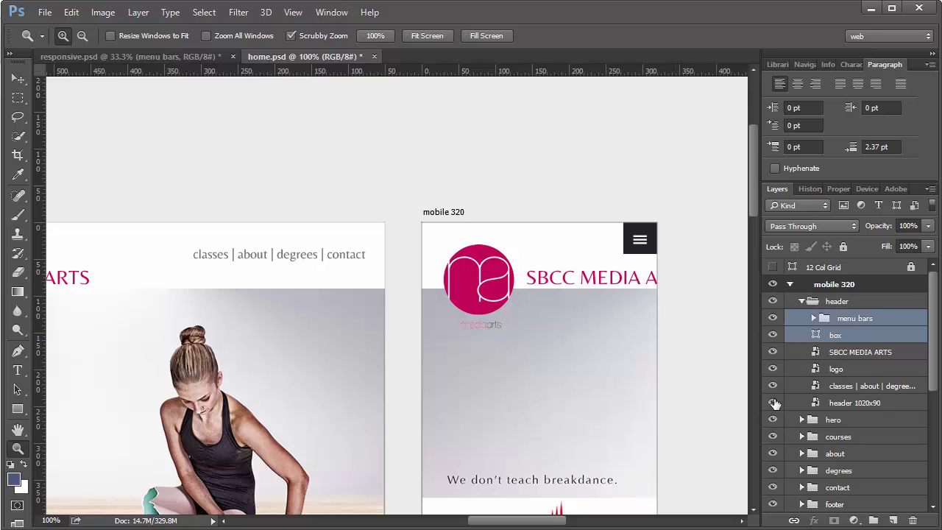
Scale the header 1020x90 background down to about 67%, roughly 683 by 60 px.
click(772, 403)
click(772, 402)
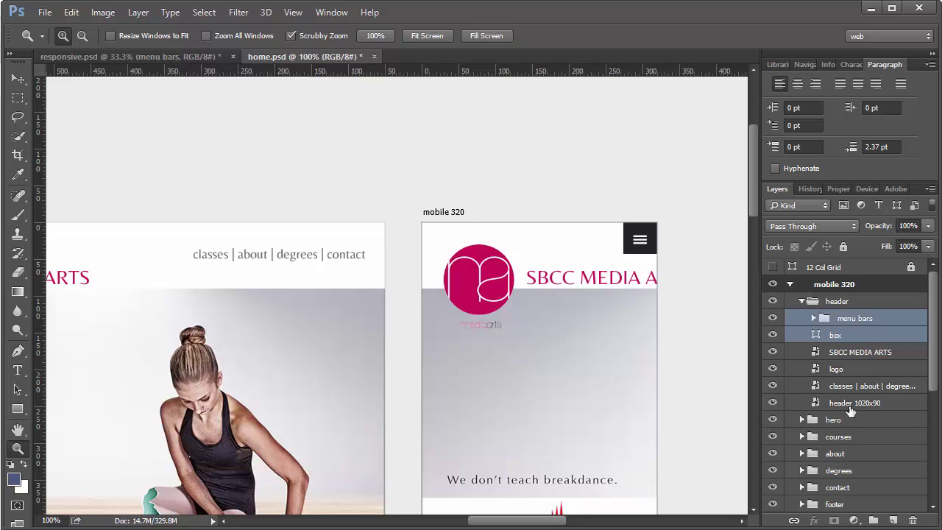
click(892, 407)
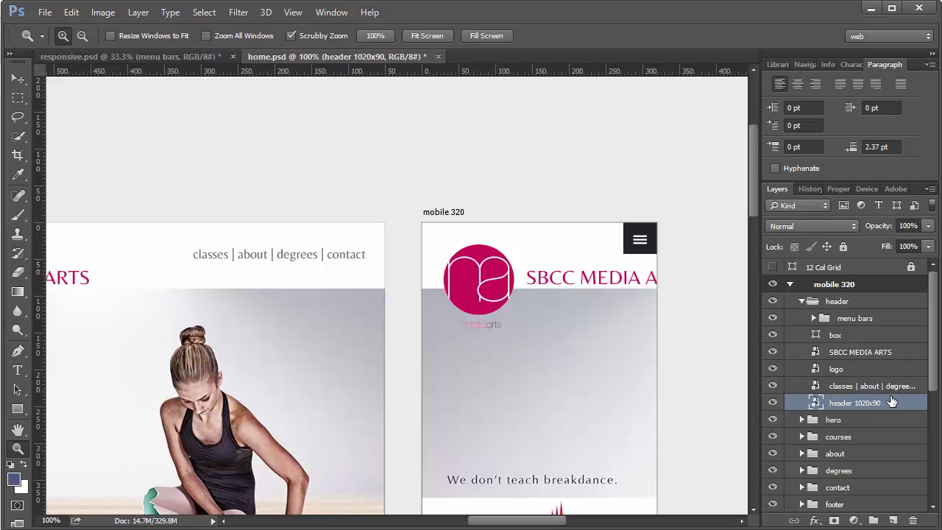
key(ctrl+t)
drag(563, 522, 628, 513)
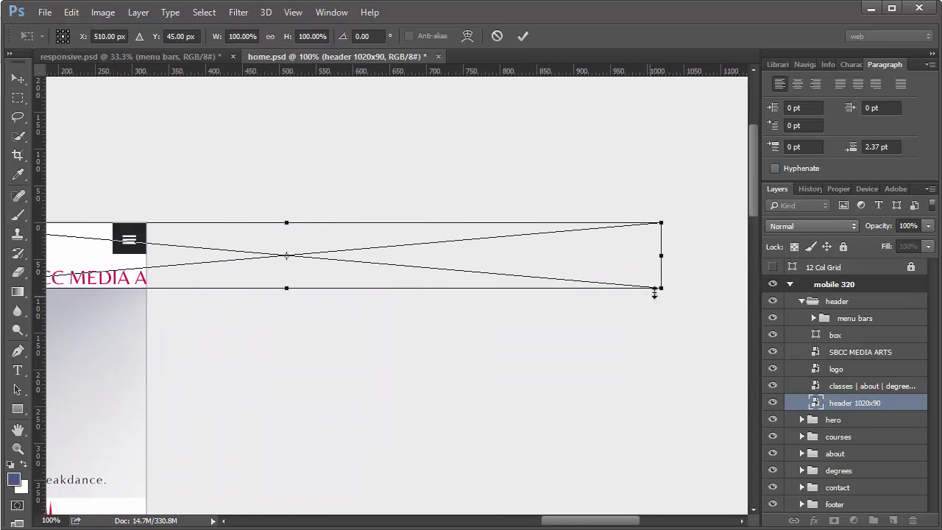
drag(660, 290, 279, 200)
key(Return)
key(z)
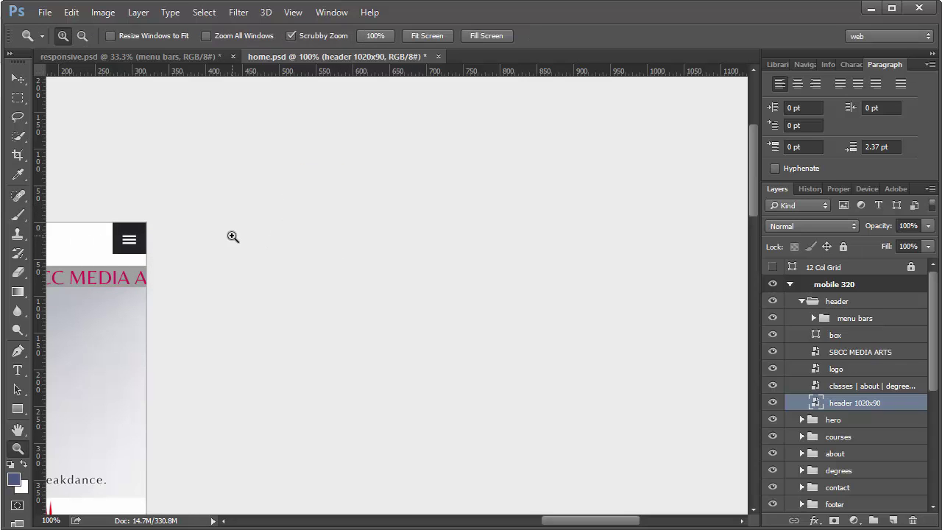
scroll(231, 235, left, 5)
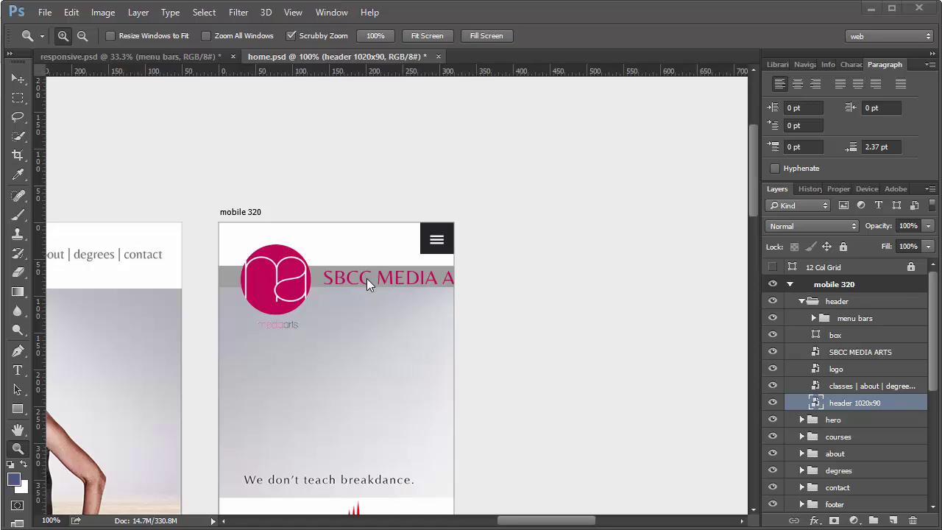
Show the layout grid and nudge the logo layer with the arrow keys.
key(ctrl+apostrophe)
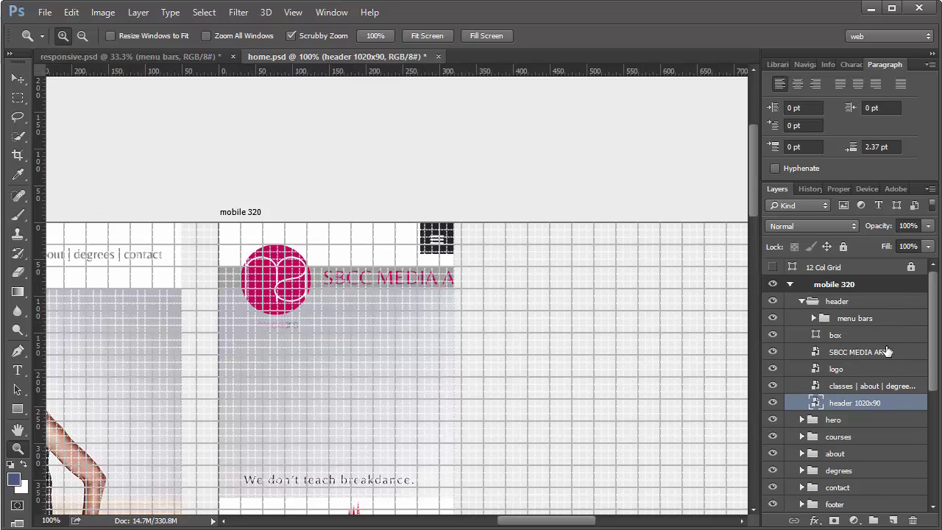
click(859, 368)
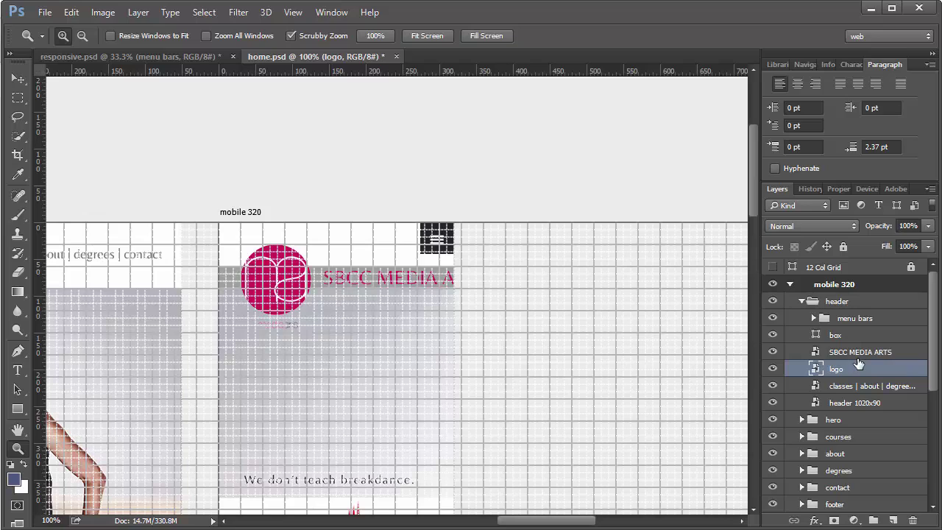
key(v)
key(Left)
key(Left)
key(Left)
key(Left)
key(Left)
key(Left)
key(Left)
key(Left)
key(Left)
key(Left)
key(Left)
key(Left)
key(Left)
key(Left)
key(Left)
key(Right)
key(Up)
key(Up)
key(Up)
key(Up)
key(Up)
key(Up)
key(Up)
key(Up)
key(Up)
key(Up)
key(Up)
key(Up)
key(Up)
key(Up)
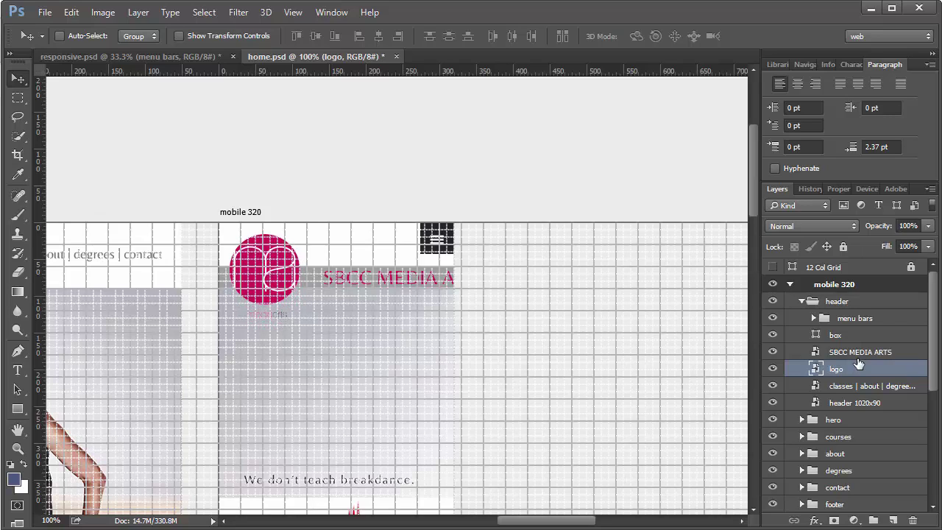
key(Up)
key(Up)
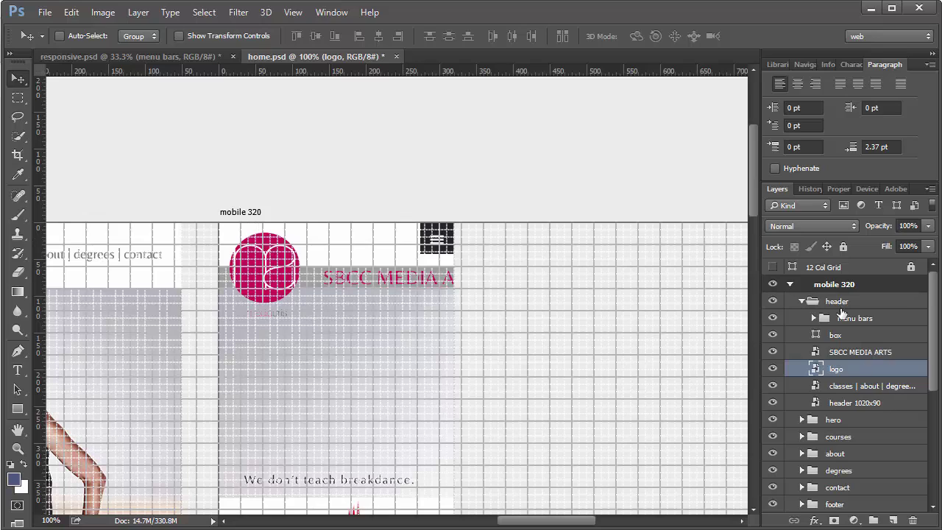
Set the logo's X and Y position to 15 px in the Properties panel.
click(839, 190)
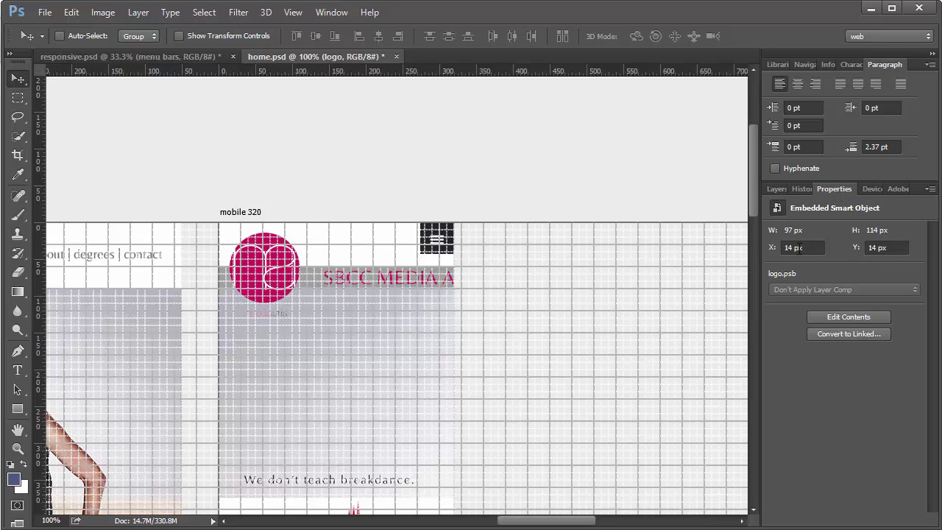
click(790, 248)
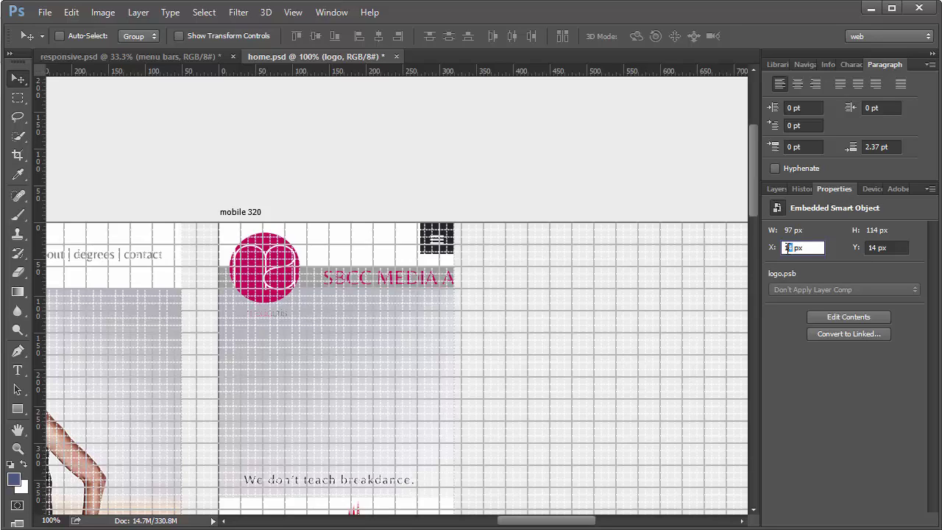
text(5)
click(872, 249)
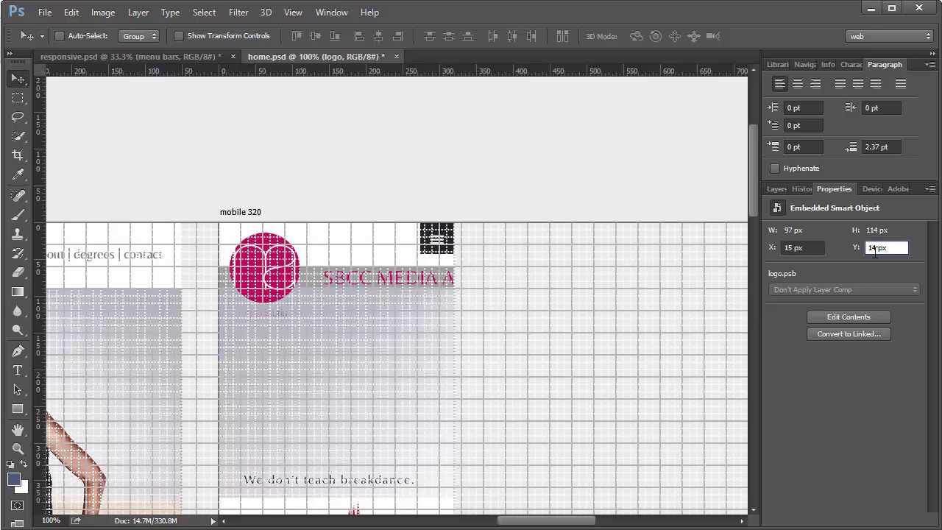
text(5)
key(Return)
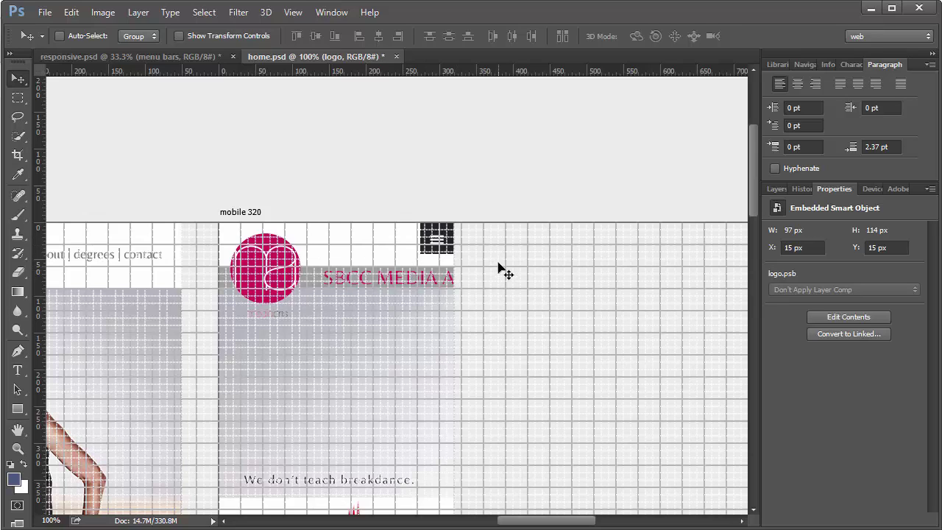
click(777, 189)
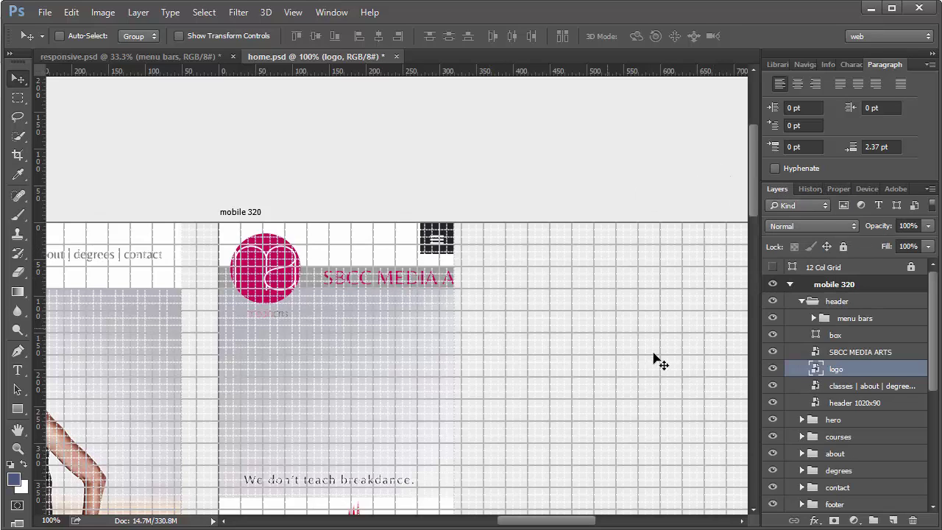
Move the SBCC MEDIA ARTS text layer up beside the logo.
click(830, 354)
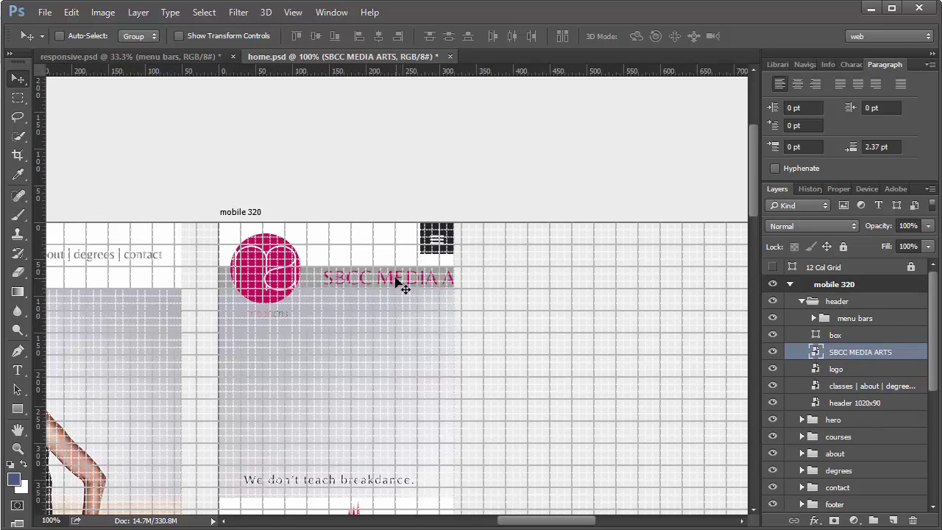
drag(396, 281, 374, 251)
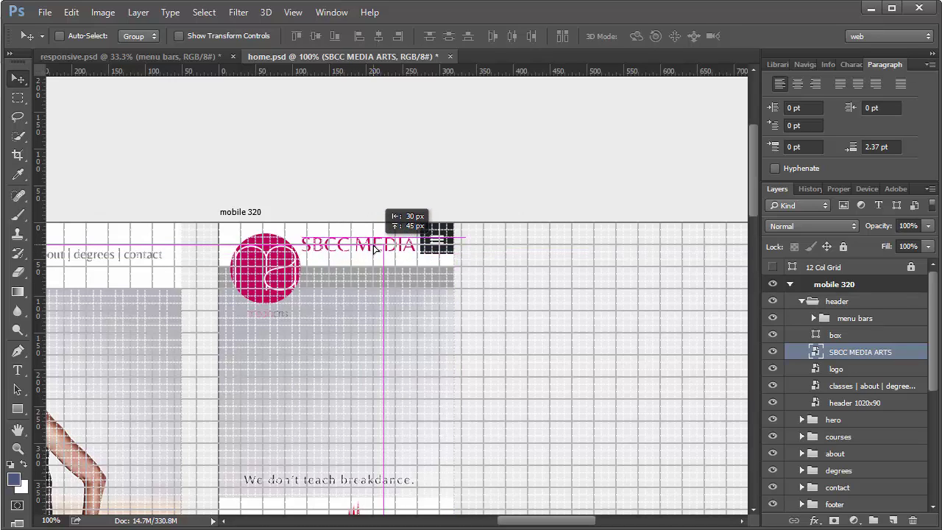
drag(374, 250, 374, 251)
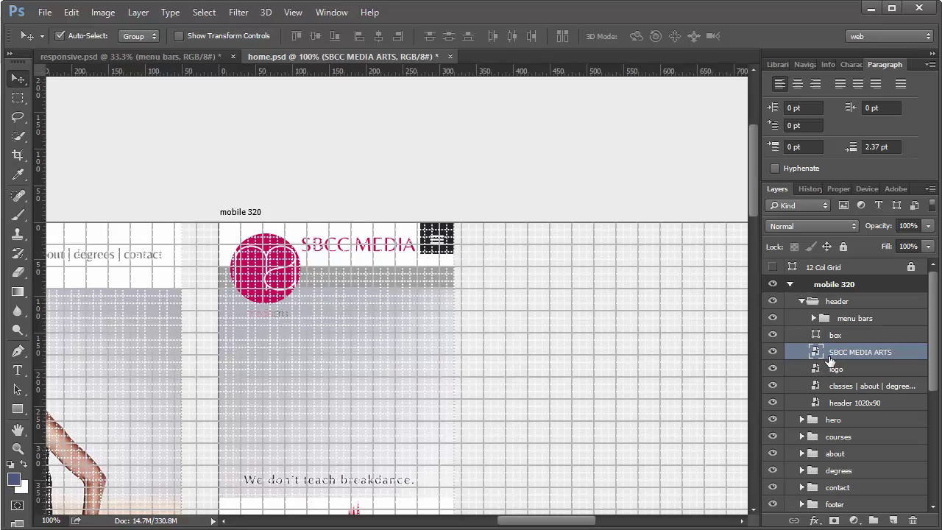
Scale the SBCC MEDIA ARTS text to about 70% and nudge it down and right.
key(ctrl+t)
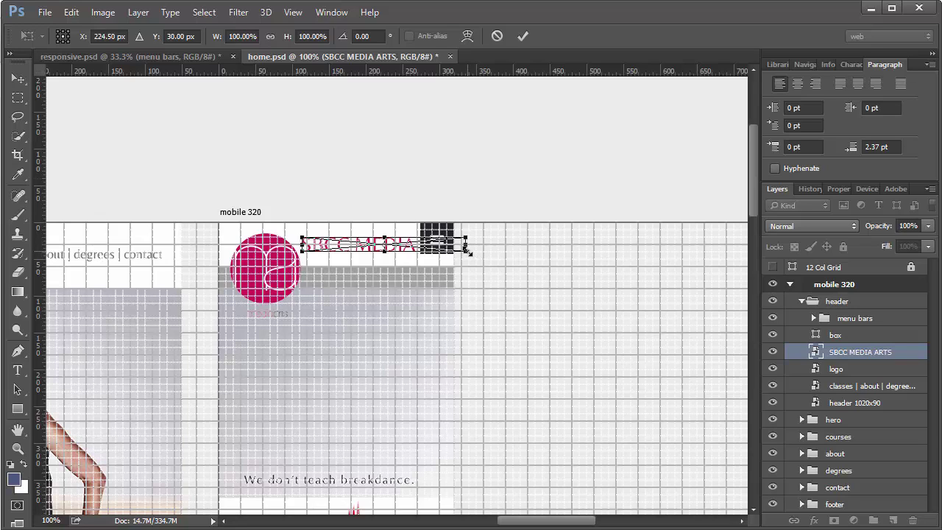
drag(468, 252, 419, 242)
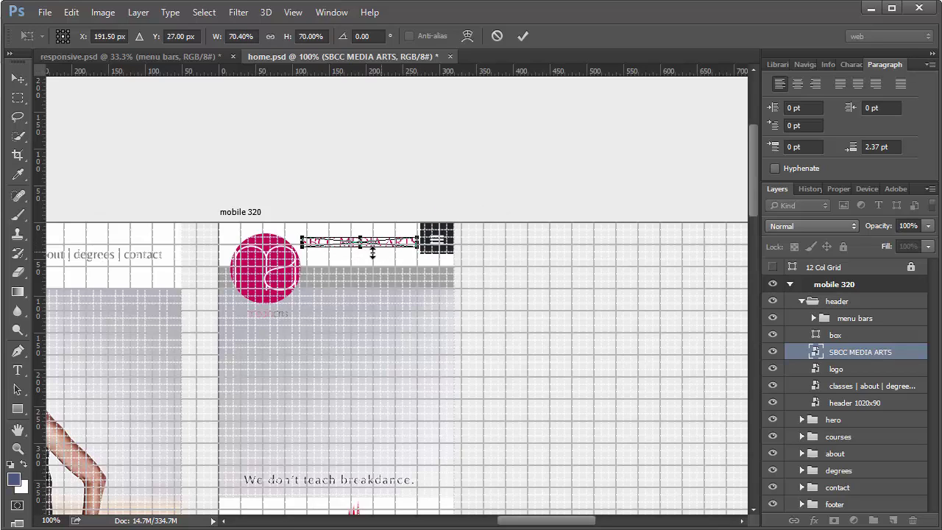
click(523, 36)
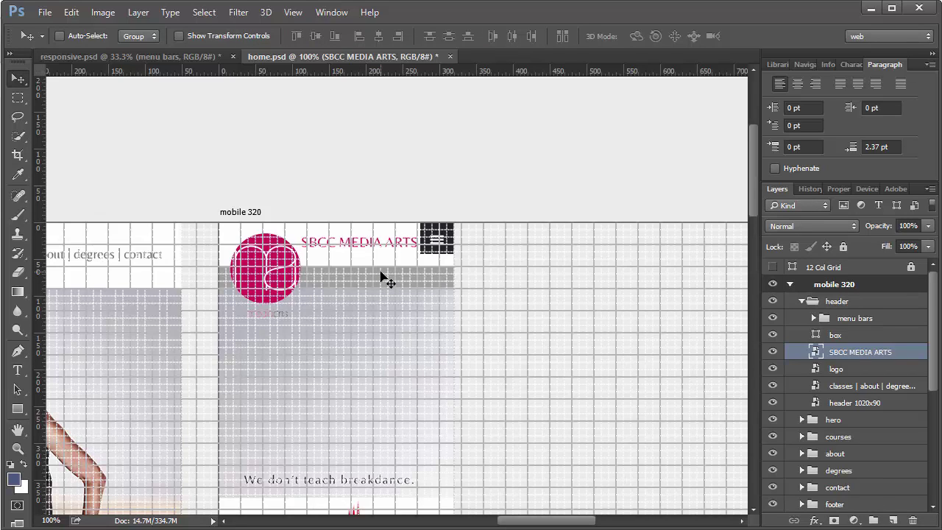
key(Down)
key(Down)
key(Down)
key(Down)
key(Down)
key(Down)
key(Down)
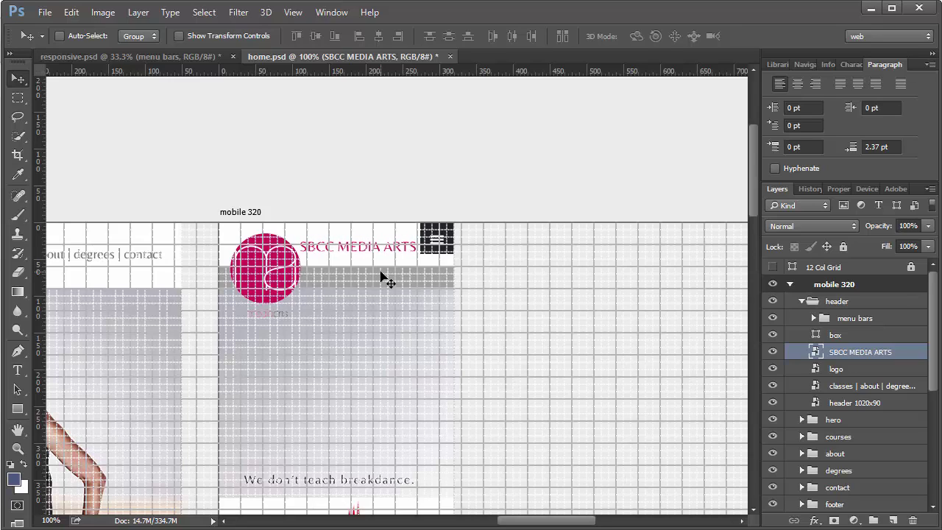
key(Down)
key(Right)
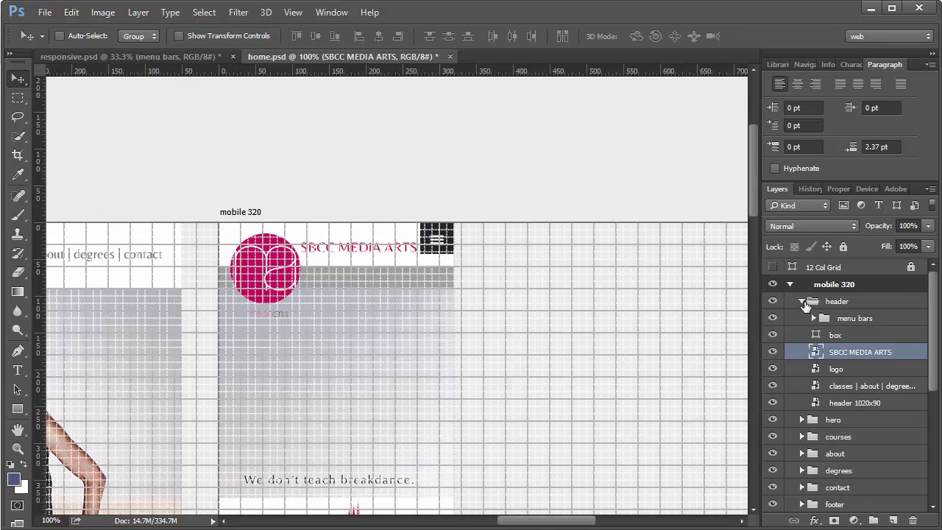
Select the hero image layer in the hero group and nudge it upward.
click(801, 419)
click(848, 437)
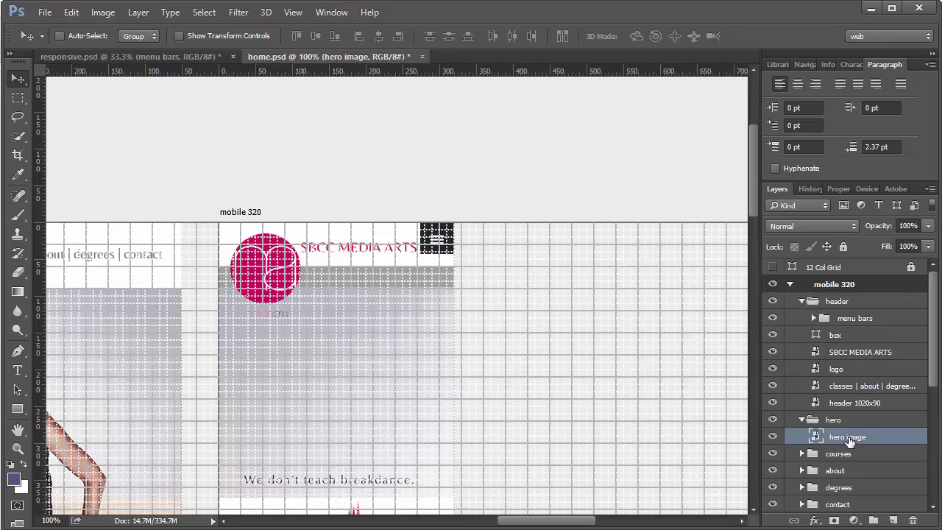
scroll(361, 393, down, 4)
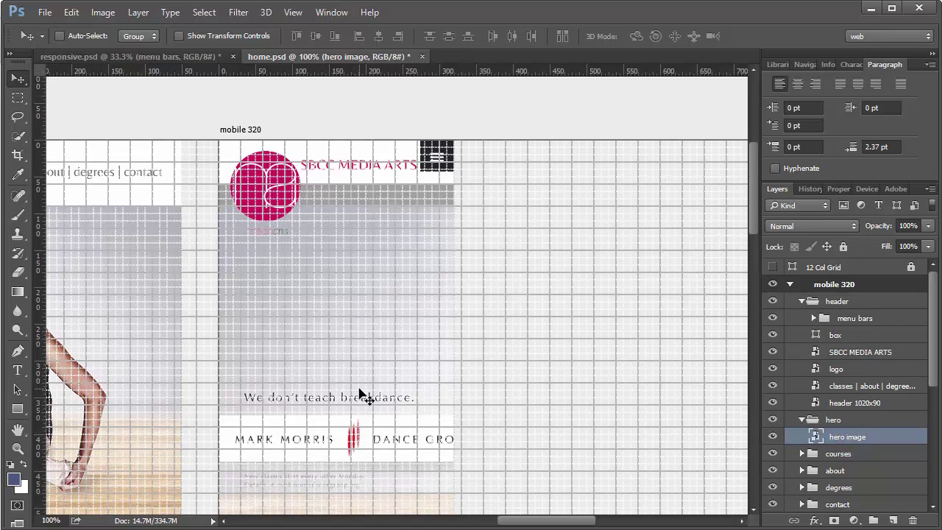
scroll(360, 394, down, 4)
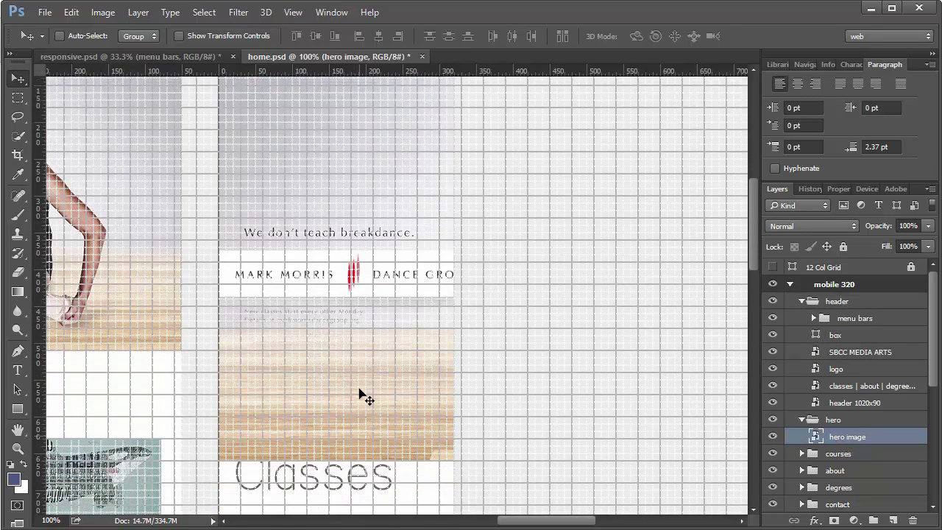
scroll(361, 394, up, 4)
scroll(361, 394, up, 3)
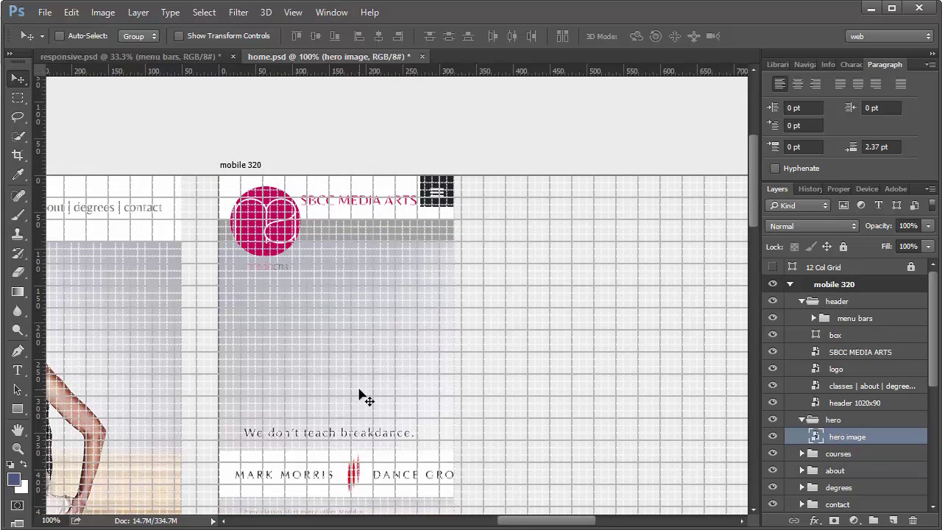
scroll(361, 395, down, 1)
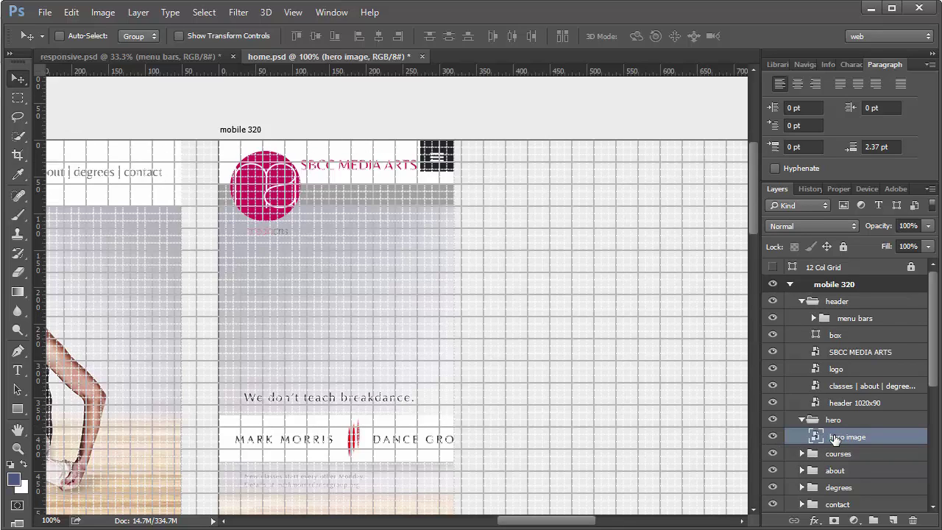
key(Up)
key(Up)
key(Up)
key(Up)
key(Up)
key(Up)
key(Up)
key(Up)
key(Up)
key(Up)
key(Up)
key(Up)
key(Up)
key(Up)
key(Up)
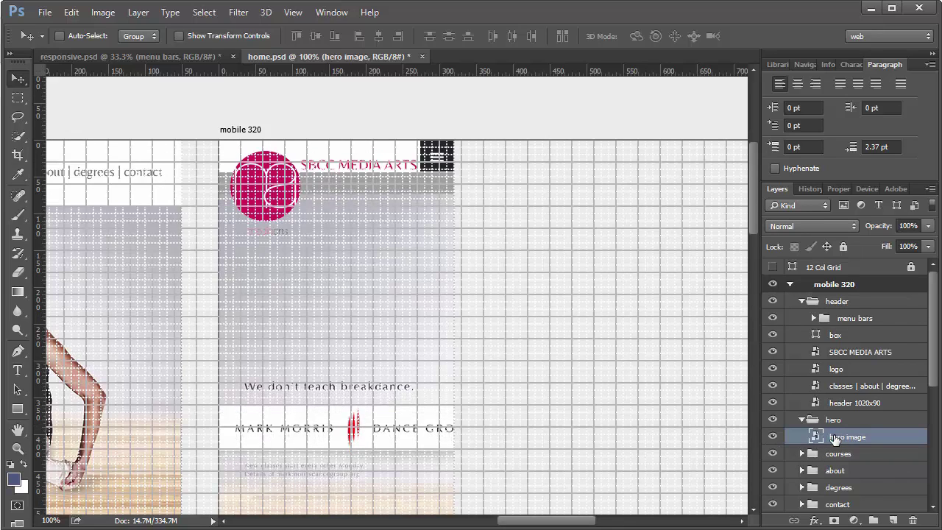
key(Up)
key(Up)
key(Up)
key(Up)
key(Up)
key(Up)
key(Up)
key(Up)
key(Up)
key(Up)
key(Up)
key(Up)
key(Up)
key(Up)
key(Up)
key(Up)
key(Up)
key(Up)
key(Up)
key(Up)
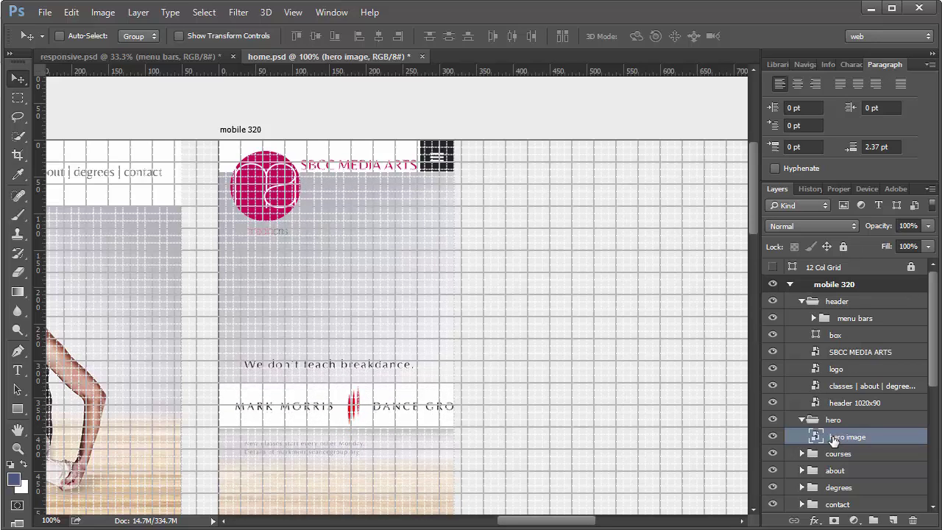
key(Up)
key(Down)
key(Down)
key(Down)
key(Down)
key(Down)
key(Down)
key(Down)
key(Down)
key(Down)
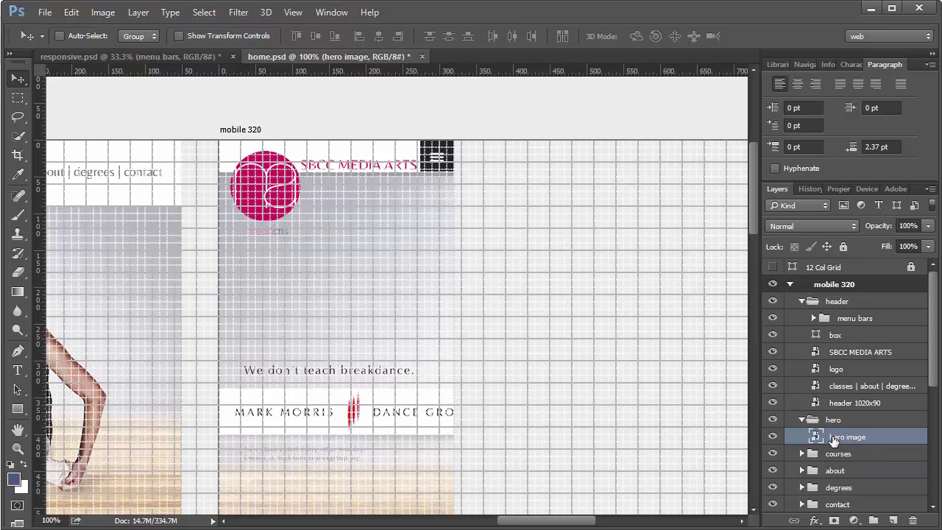
key(Up)
key(Up)
key(Up)
key(Up)
key(Up)
key(Up)
key(Up)
key(Up)
key(Up)
key(Up)
key(Up)
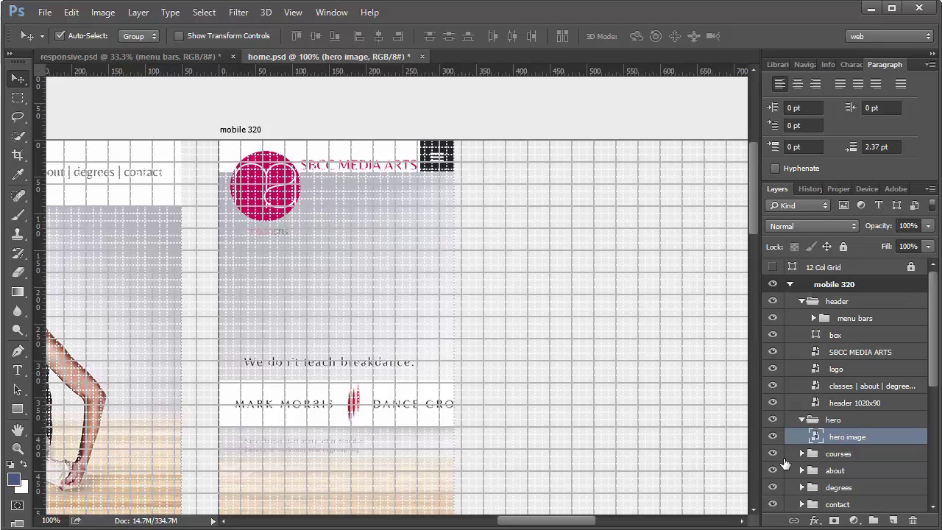
Scale the hero image to about 48.7% to span the artboard width, then hide the grid.
key(ctrl+t)
scroll(598, 458, down, 2)
scroll(597, 456, down, 5)
scroll(595, 503, right, 5)
scroll(595, 502, right, 2)
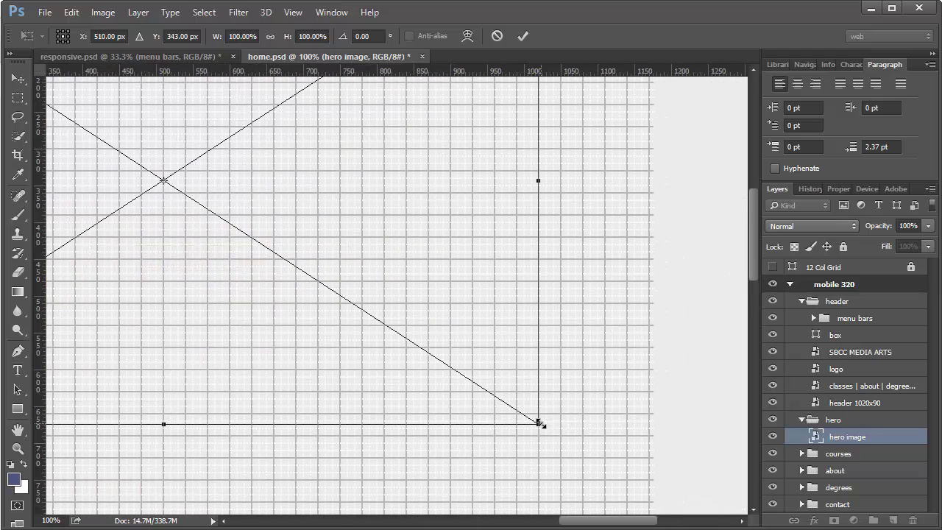
drag(539, 424, 194, 312)
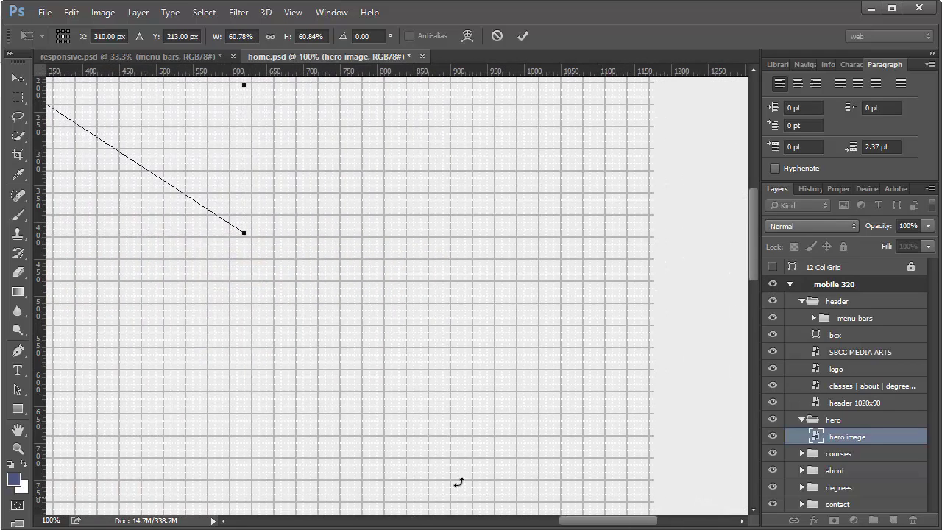
scroll(442, 479, down, 2)
scroll(459, 471, up, 5)
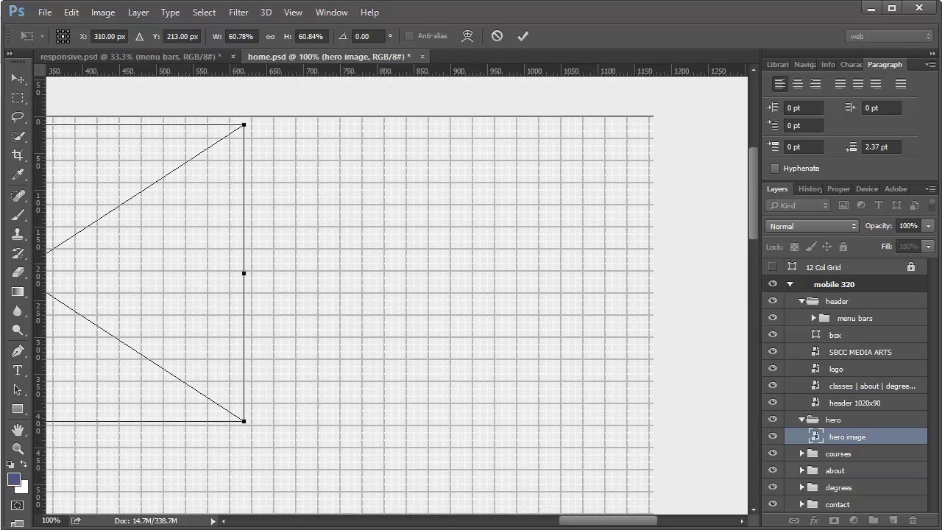
drag(593, 521, 526, 522)
drag(705, 421, 450, 328)
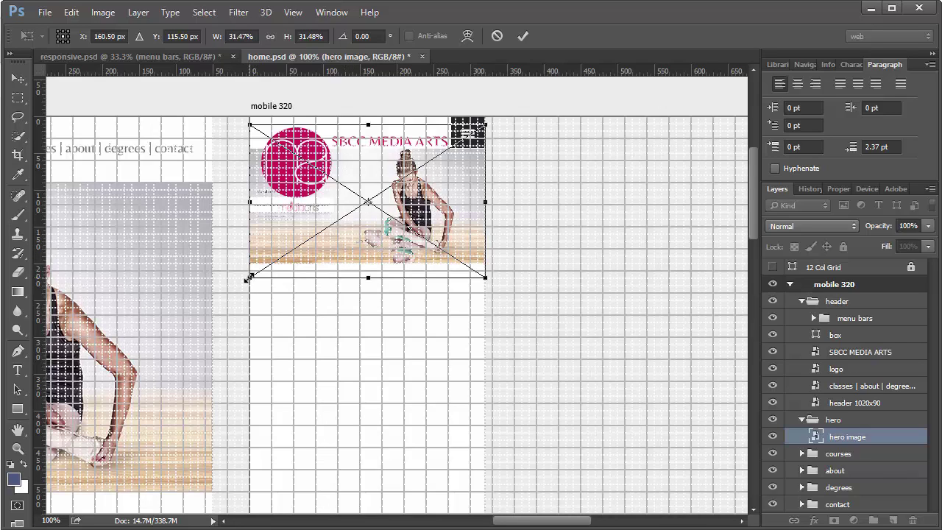
drag(248, 279, 137, 388)
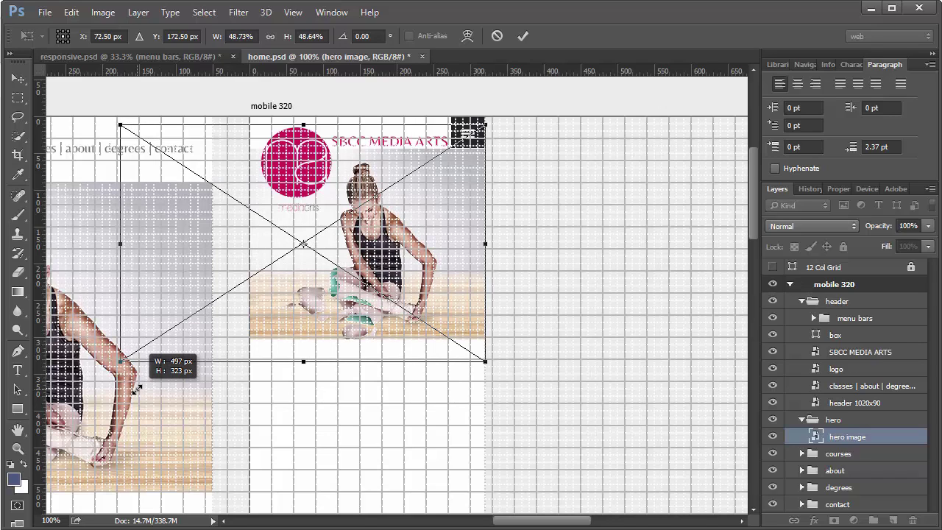
drag(137, 388, 136, 389)
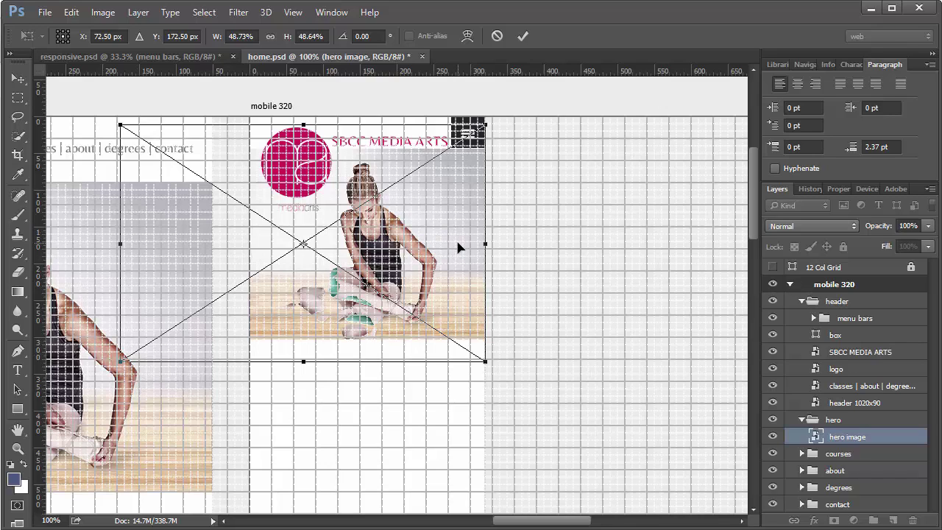
key(Return)
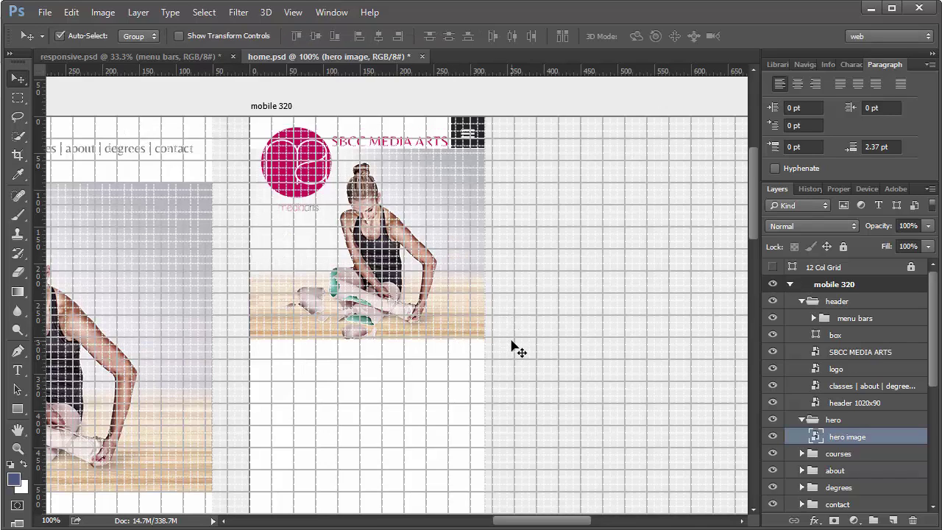
key(ctrl+apostrophe)
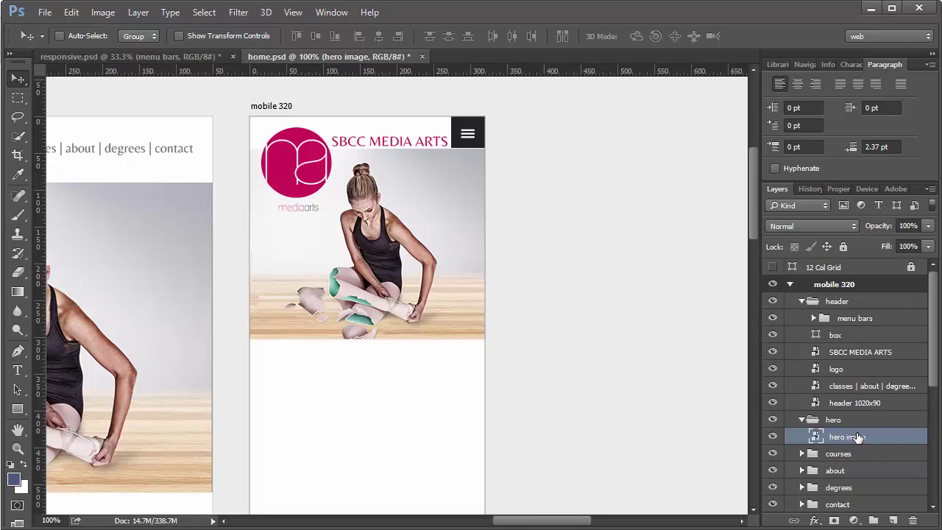
Fine-tune the hero image's vertical position with the arrow keys.
key(Up)
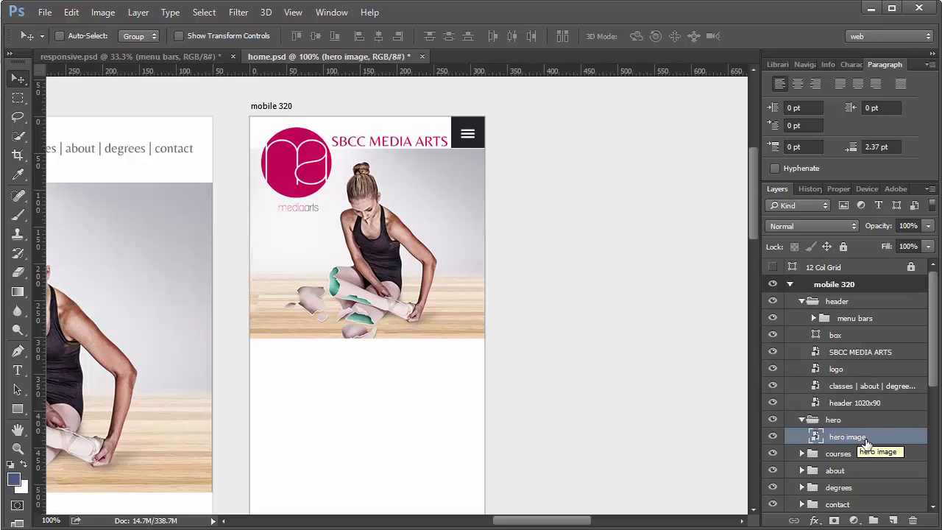
key(Up)
key(Up)
key(Up)
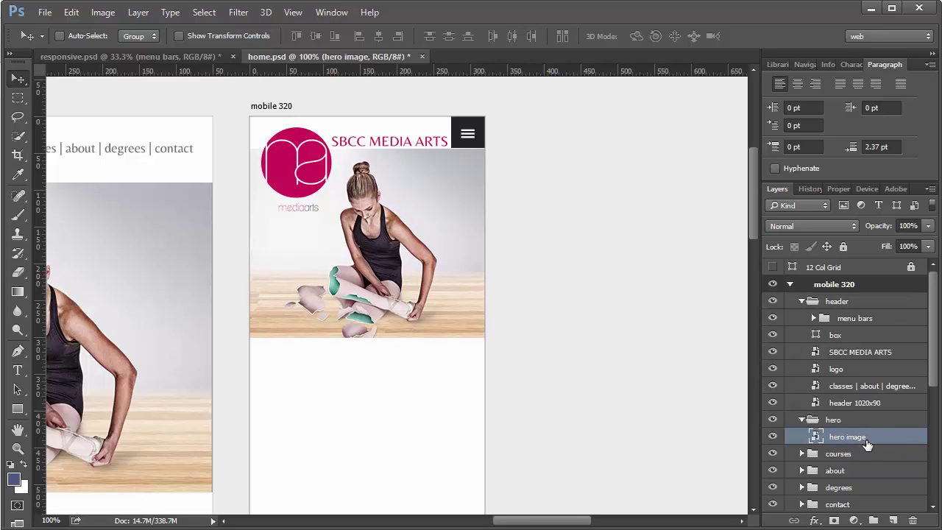
key(Down)
key(Down)
key(Down)
key(Down)
key(Down)
key(Down)
key(Down)
key(Down)
key(Down)
key(Down)
key(Down)
key(Down)
key(Down)
key(Down)
key(Down)
key(Down)
key(Down)
key(Up)
key(Up)
key(Up)
key(Up)
key(Up)
key(Up)
key(Up)
key(Up)
key(Up)
key(Up)
key(Up)
key(Up)
key(Up)
key(Up)
key(Up)
key(Up)
key(Up)
key(Down)
key(Down)
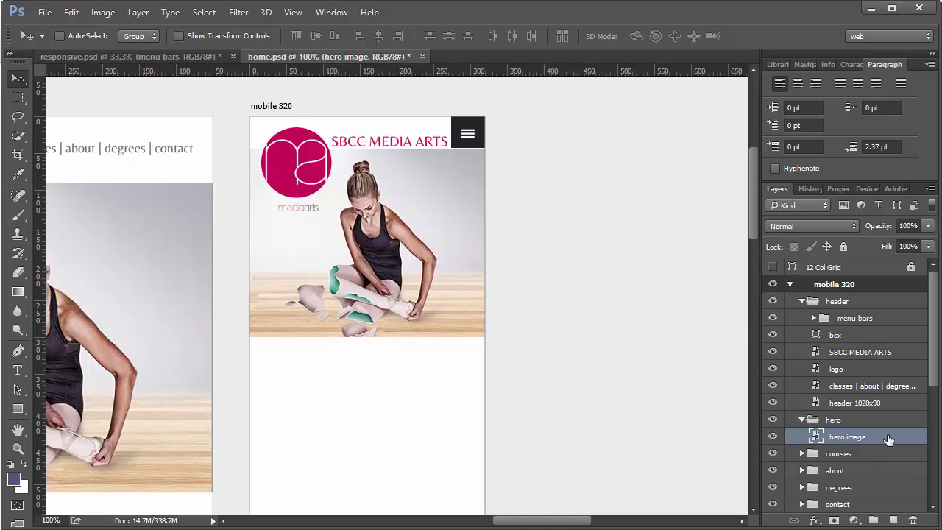
Resize the header 1020x90 bar's height to meet the top of the hero image.
click(852, 388)
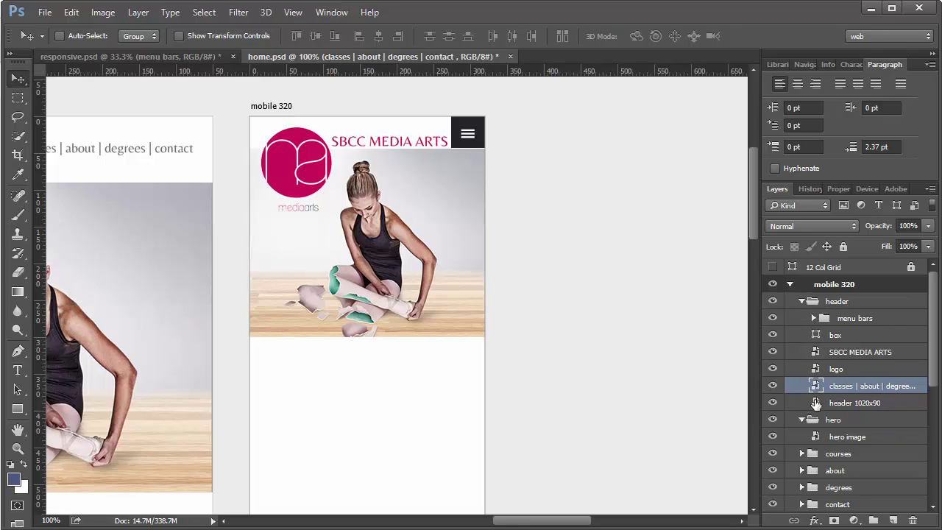
click(822, 404)
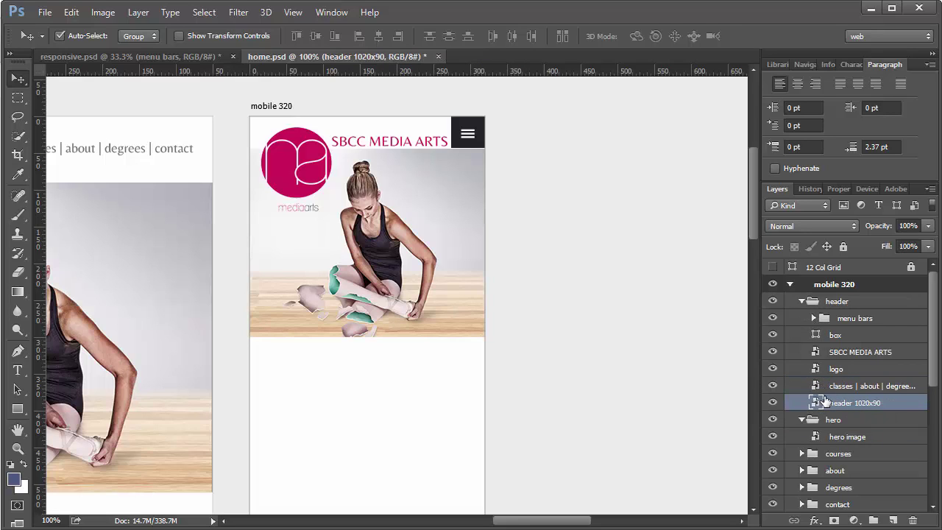
key(ctrl+t)
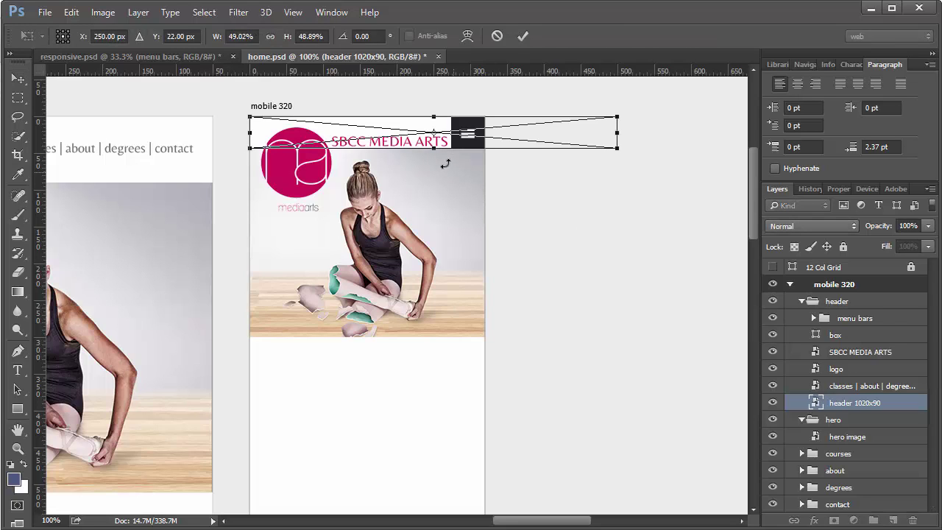
drag(434, 148, 433, 147)
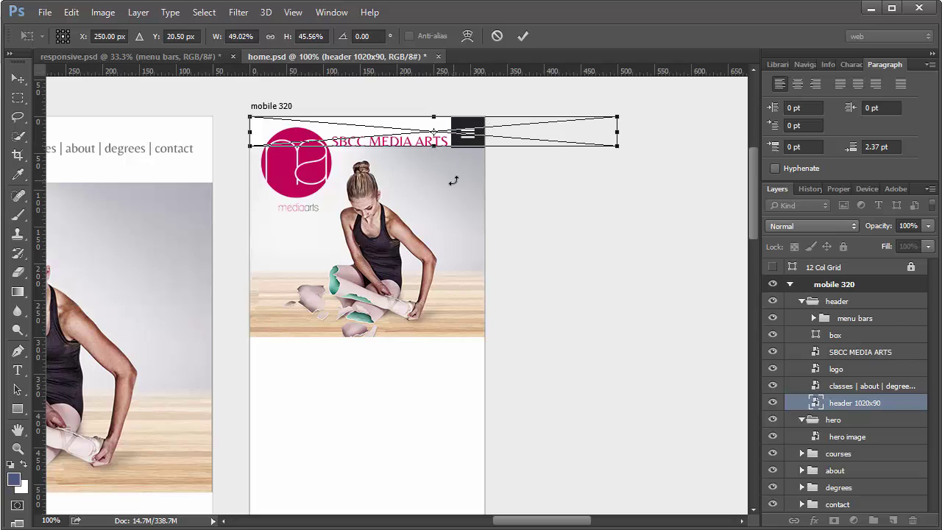
key(Return)
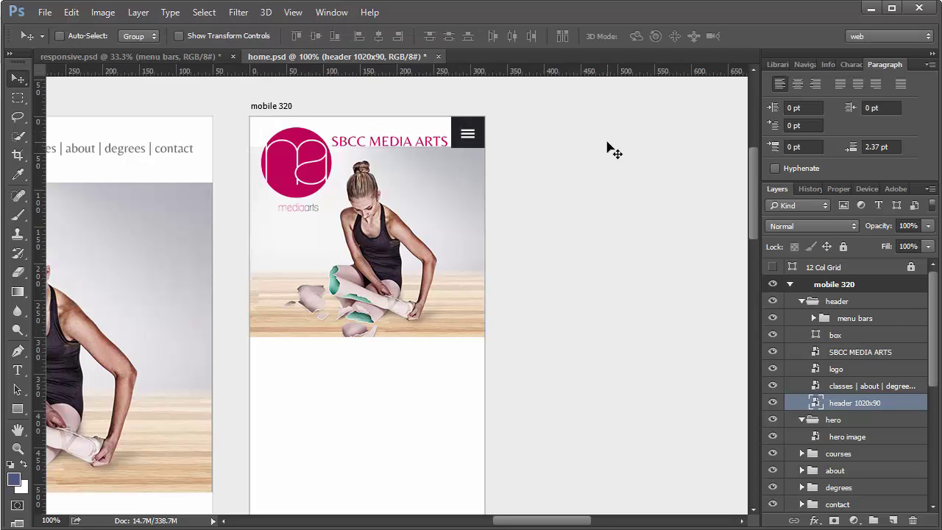
key(ctrl)
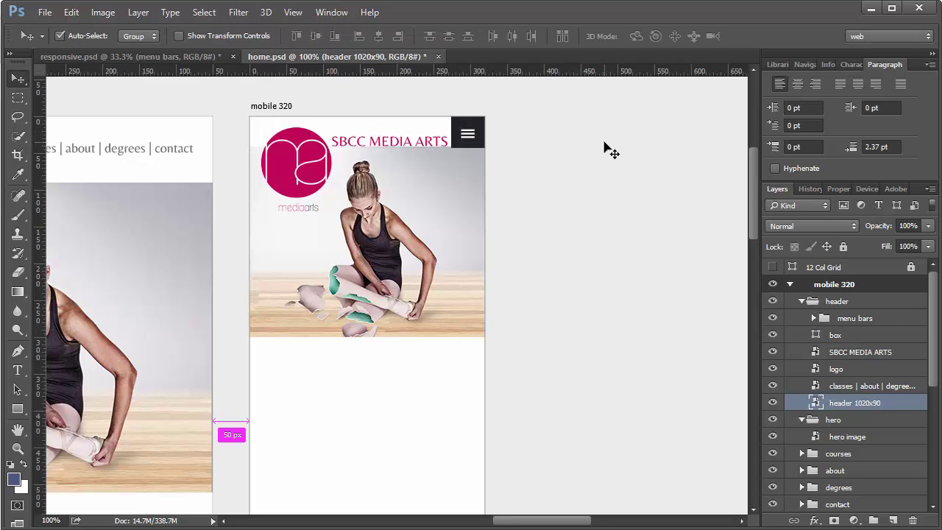
key(ctrl+t)
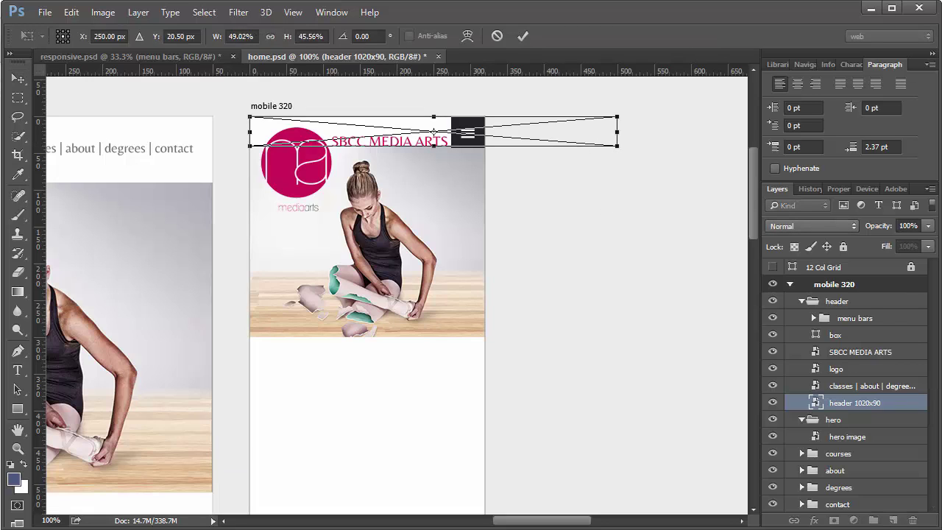
ctrl+click(435, 132)
ctrl+click(435, 132)
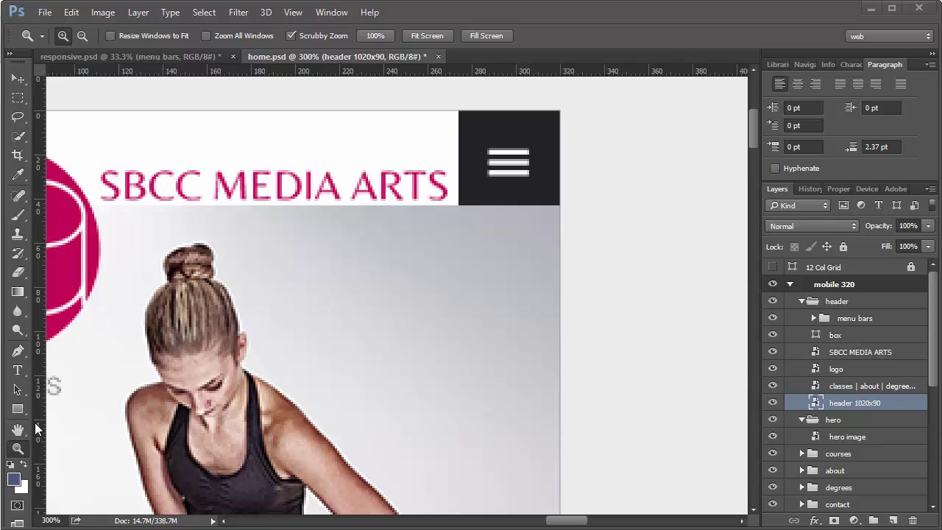
alt+click(423, 412)
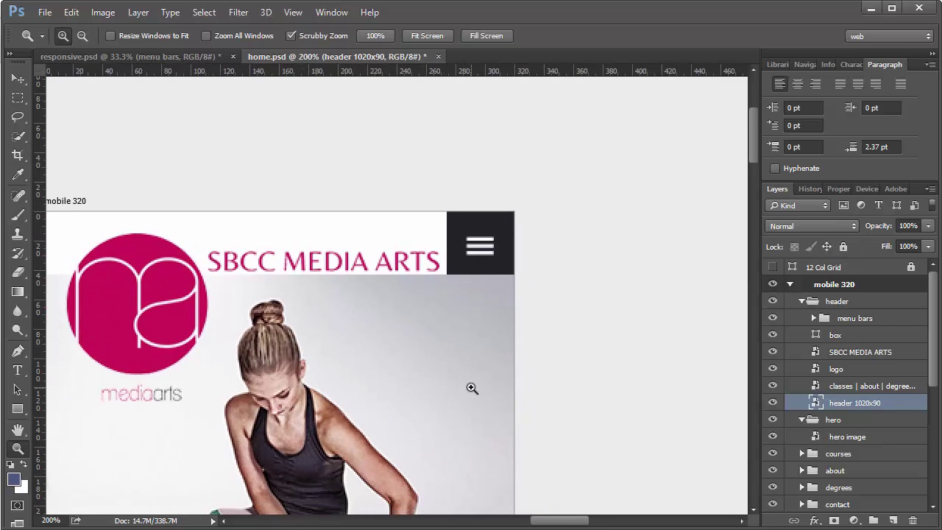
key(v)
key(ctrl)
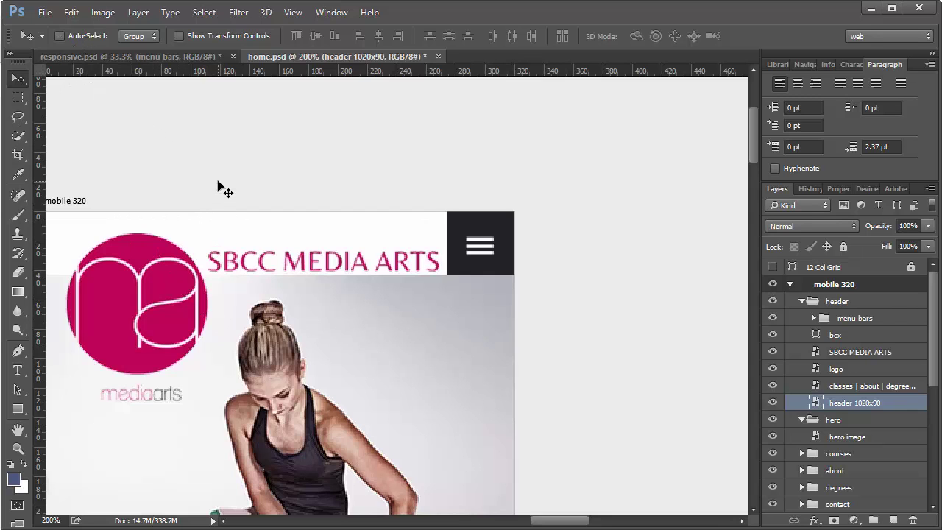
drag(212, 167, 352, 6)
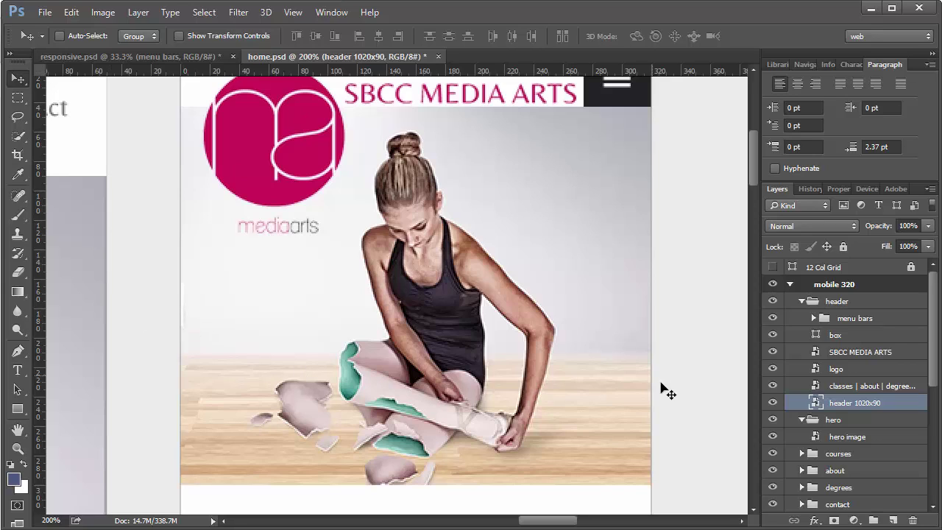
click(860, 438)
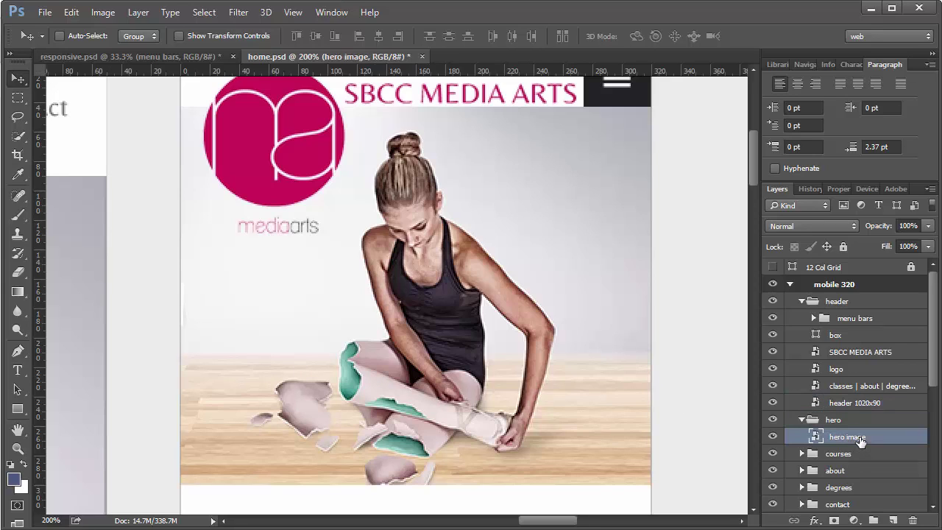
key(Left)
key(Left)
key(Left)
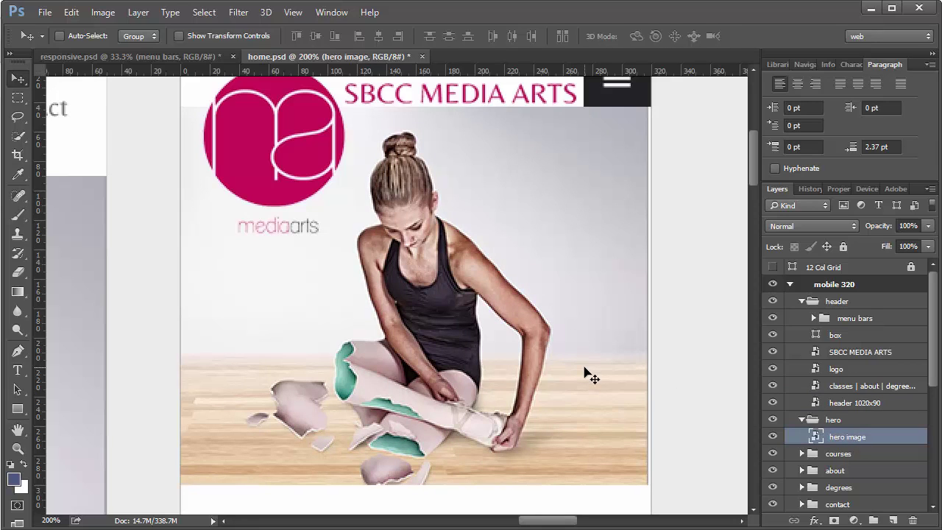
key(ctrl+t)
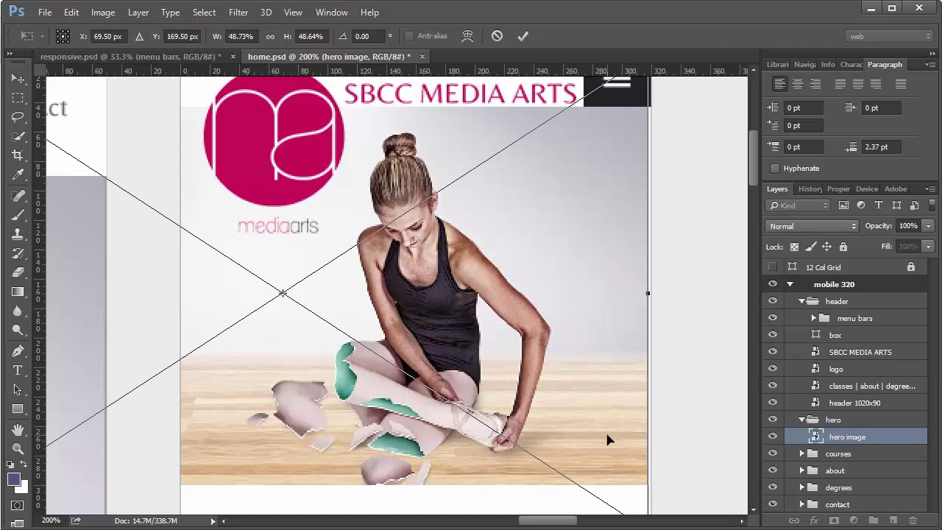
scroll(608, 440, down, 2)
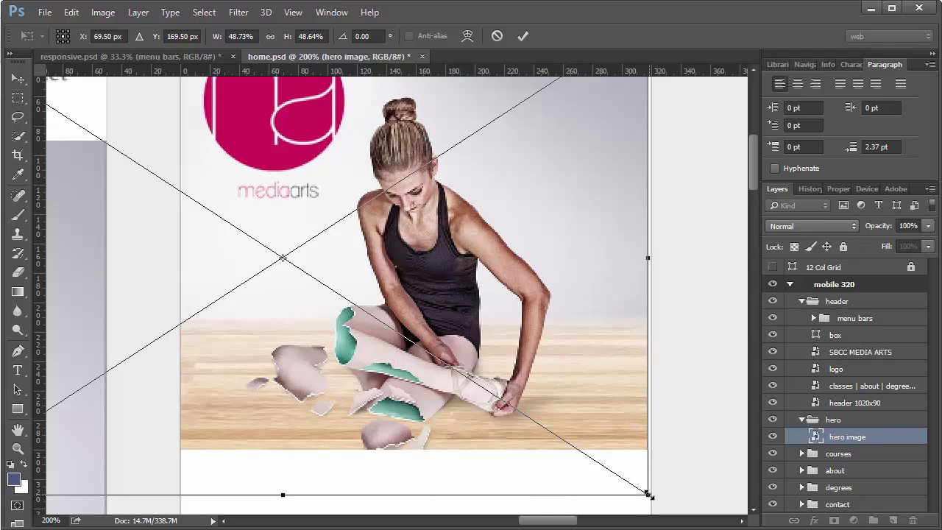
drag(648, 495, 655, 501)
key(Left)
key(Left)
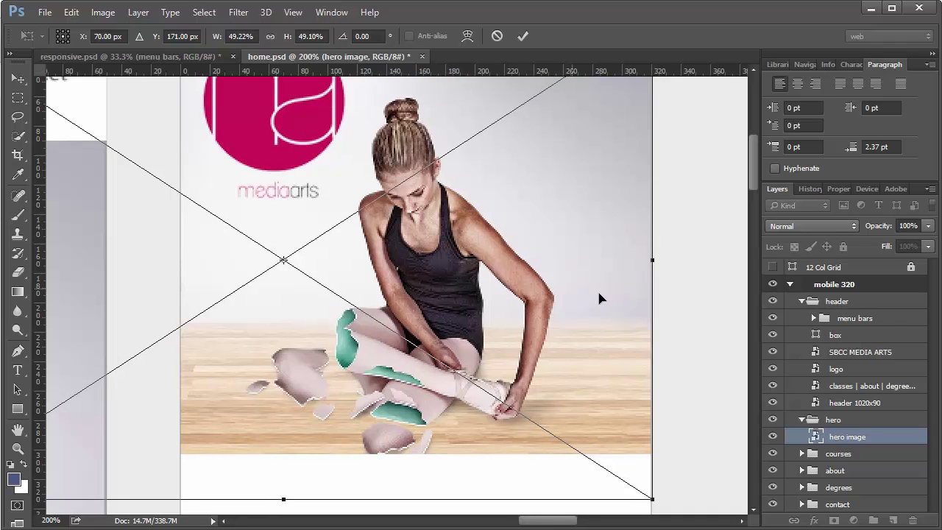
key(Return)
scroll(591, 438, up, 2)
scroll(593, 440, up, 2)
scroll(593, 441, down, 5)
scroll(591, 441, down, 5)
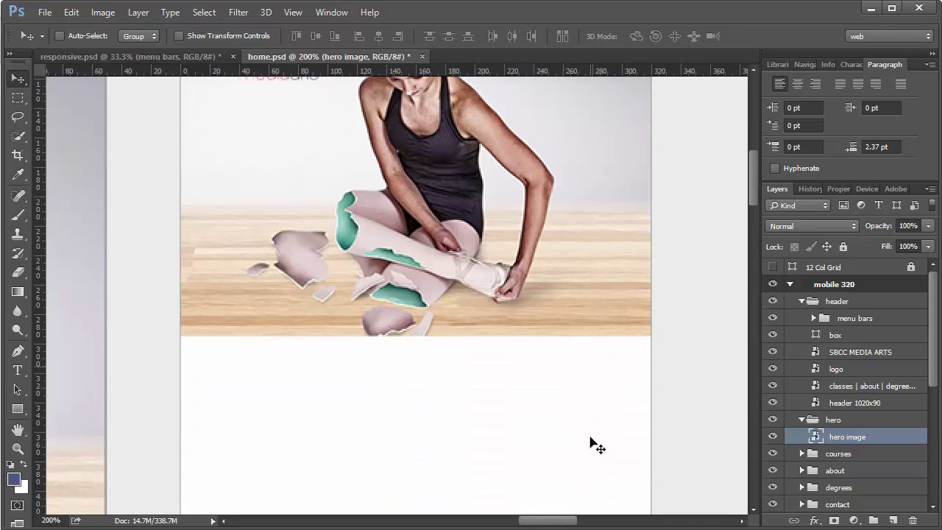
scroll(591, 440, up, 3)
scroll(590, 440, down, 3)
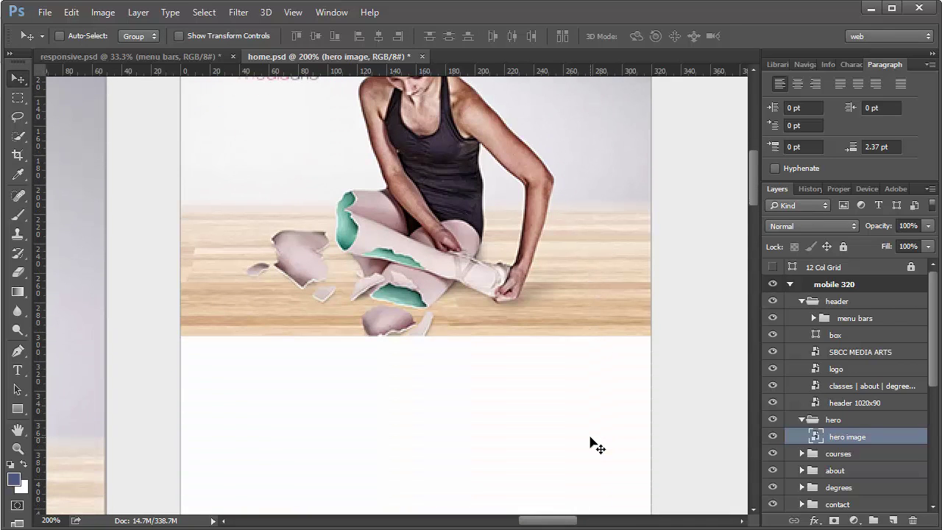
scroll(592, 442, up, 2)
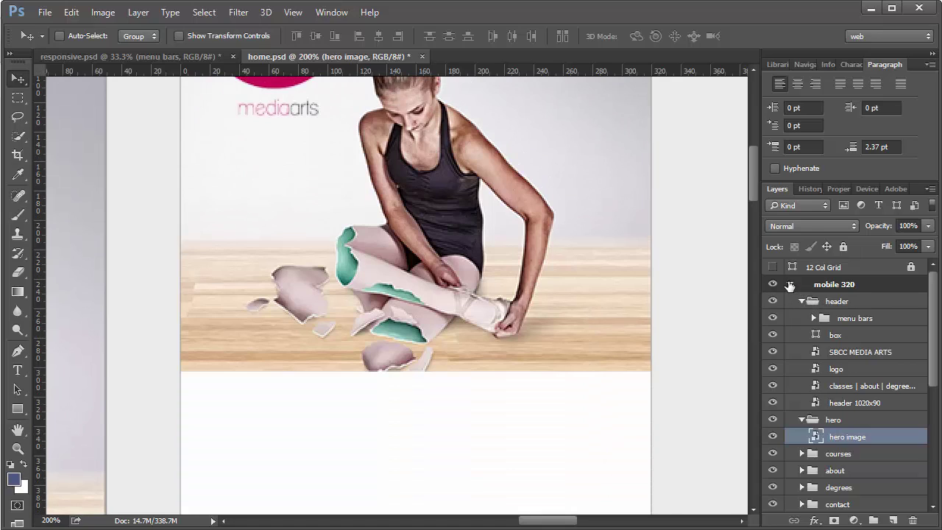
Collapse the mobile 320 header and hero groups and expand the courses group.
click(792, 286)
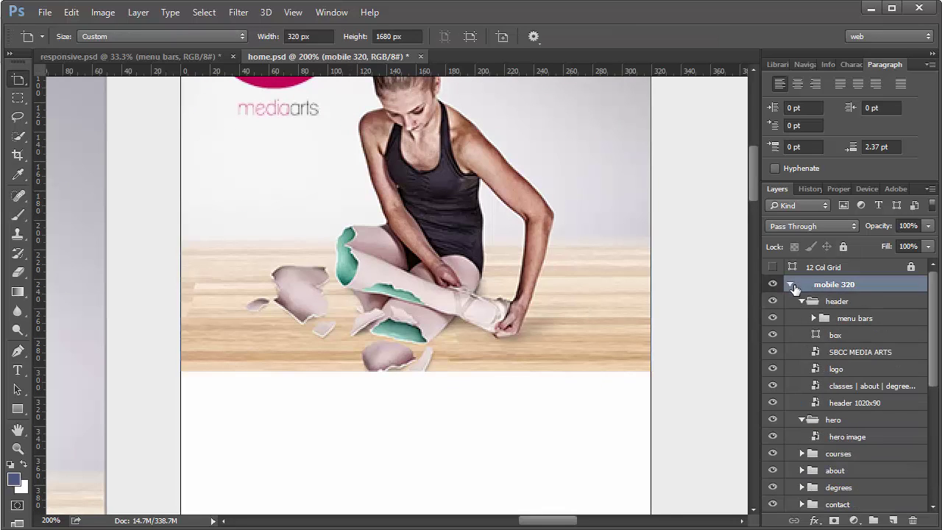
click(801, 301)
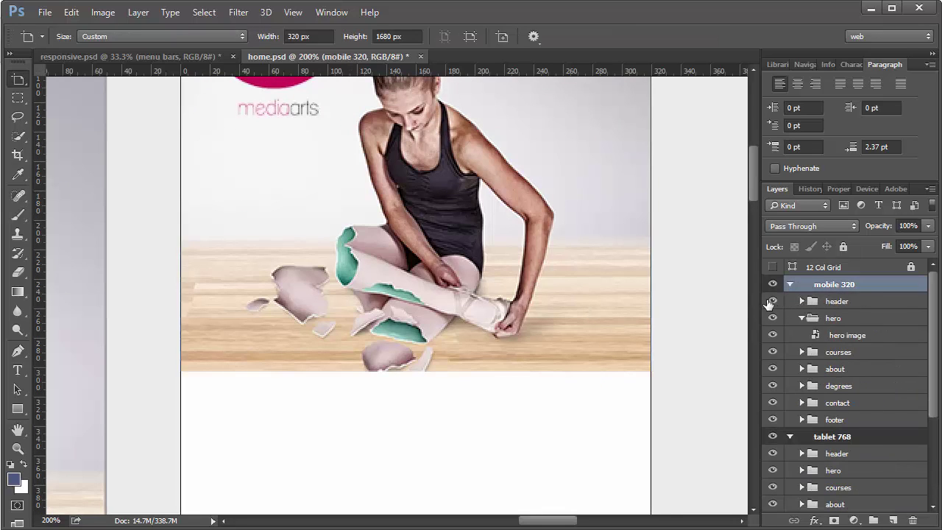
click(801, 318)
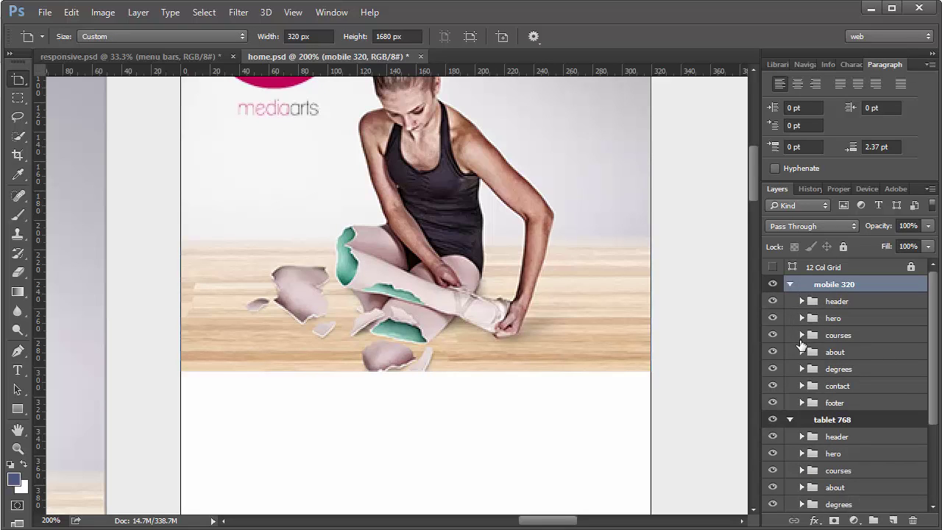
click(801, 335)
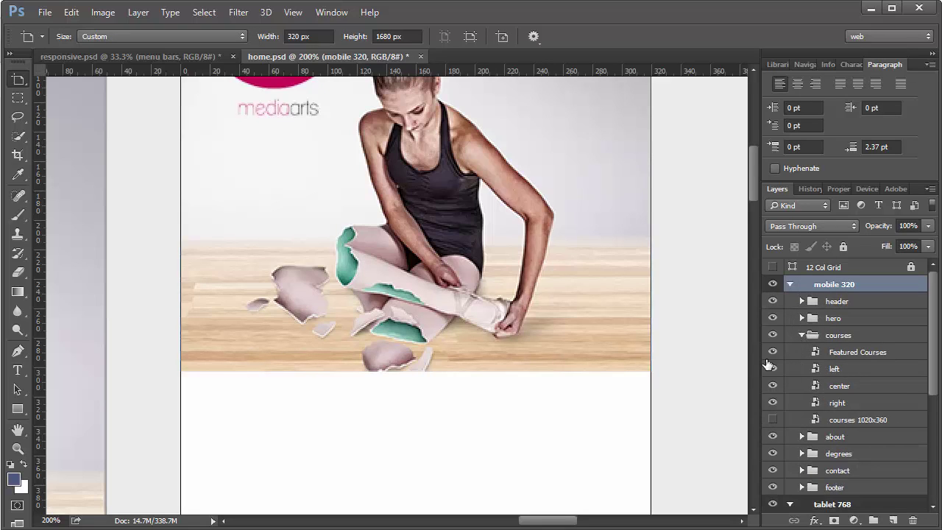
Pan the canvas to the Featured Classes heading and its course images.
scroll(480, 473, down, 1)
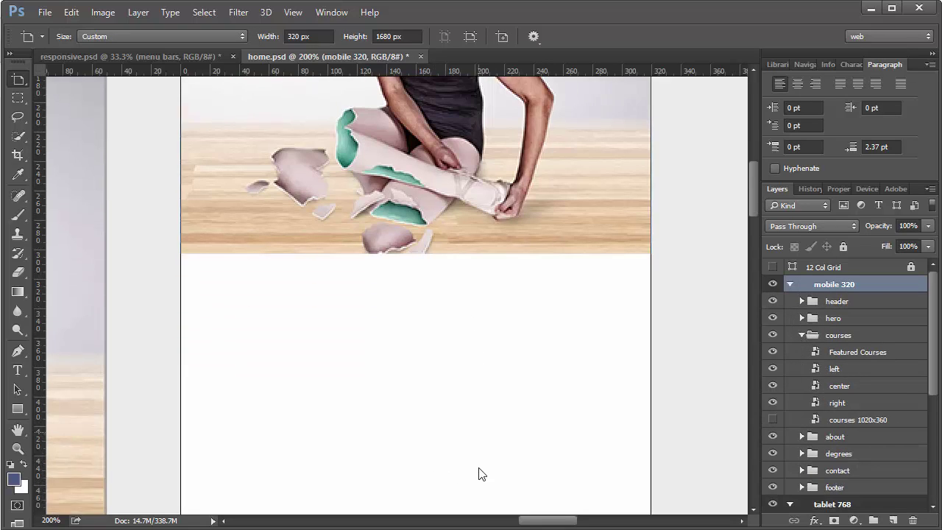
scroll(482, 474, down, 5)
drag(539, 520, 482, 519)
scroll(459, 467, down, 3)
scroll(460, 472, down, 12)
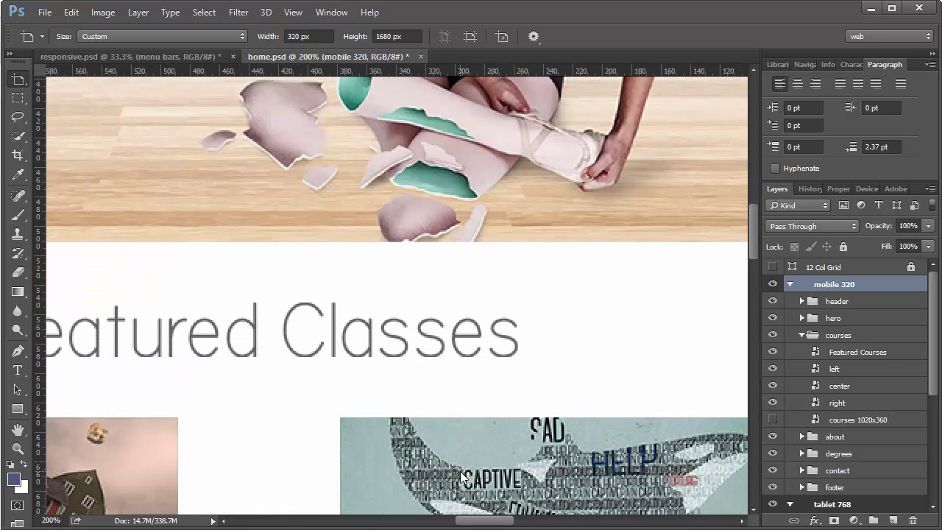
scroll(463, 486, up, 5)
scroll(457, 477, down, 4)
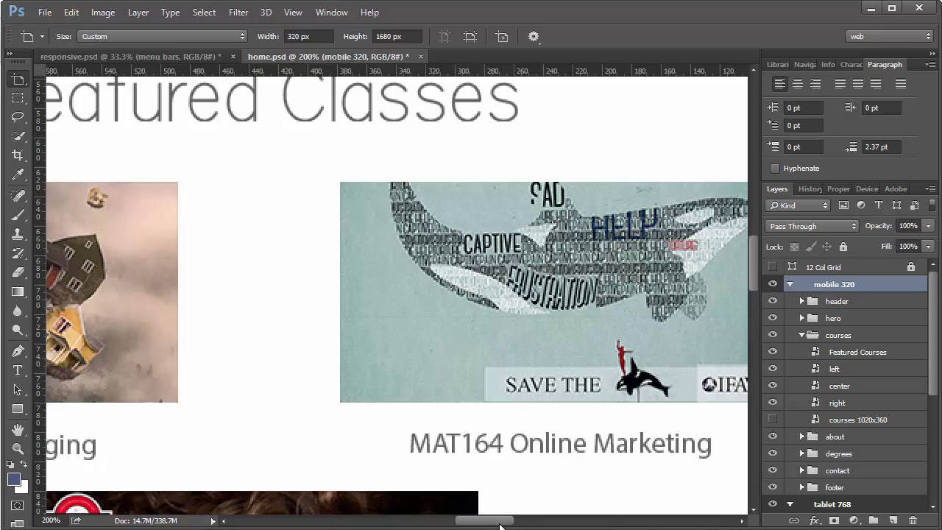
drag(500, 524, 543, 524)
scroll(524, 374, up, 8)
scroll(565, 366, up, 10)
scroll(567, 390, down, 8)
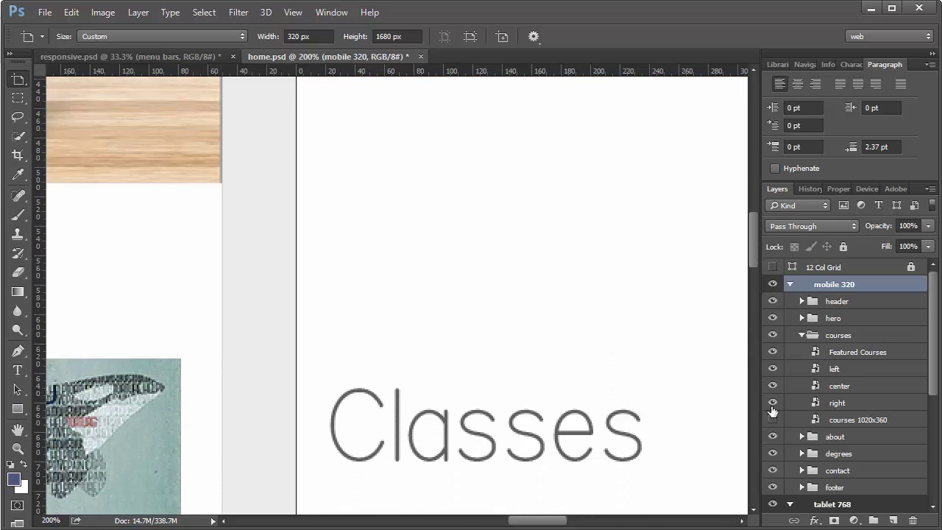
Drag the Featured Courses heading layer onto mobile 320, directly under the hero image.
click(846, 353)
key(v)
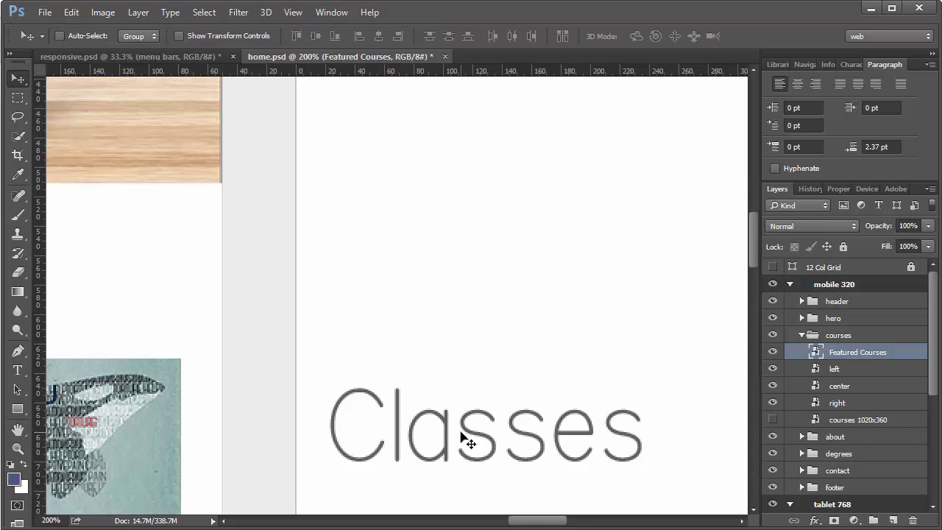
drag(479, 441, 663, 164)
drag(553, 522, 560, 521)
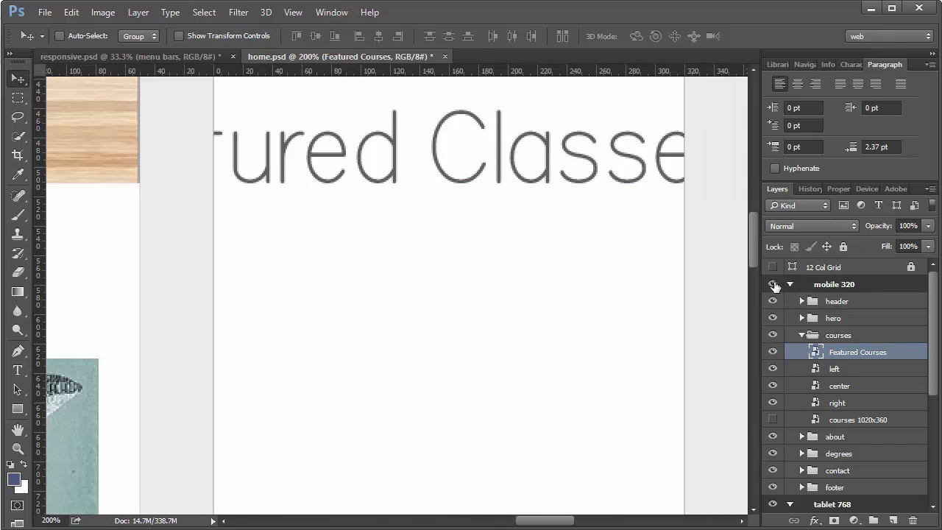
drag(754, 236, 757, 199)
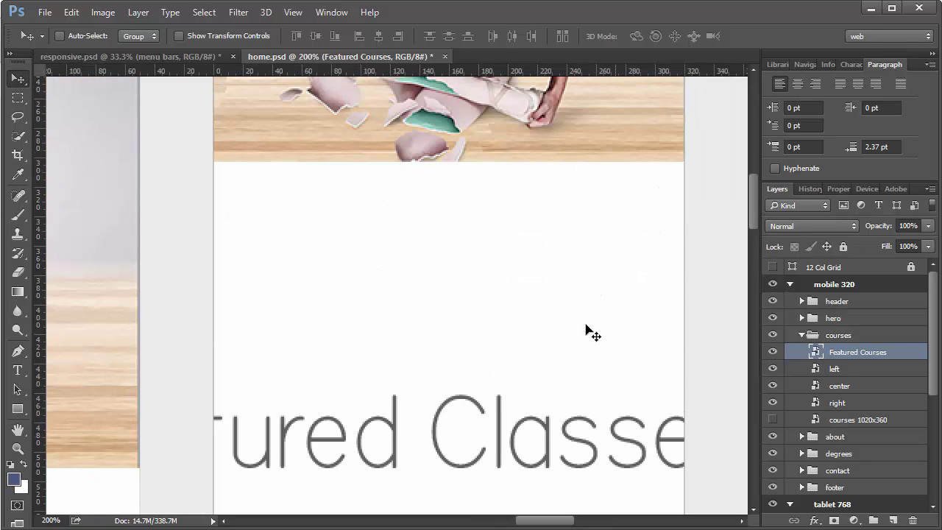
drag(515, 437, 603, 227)
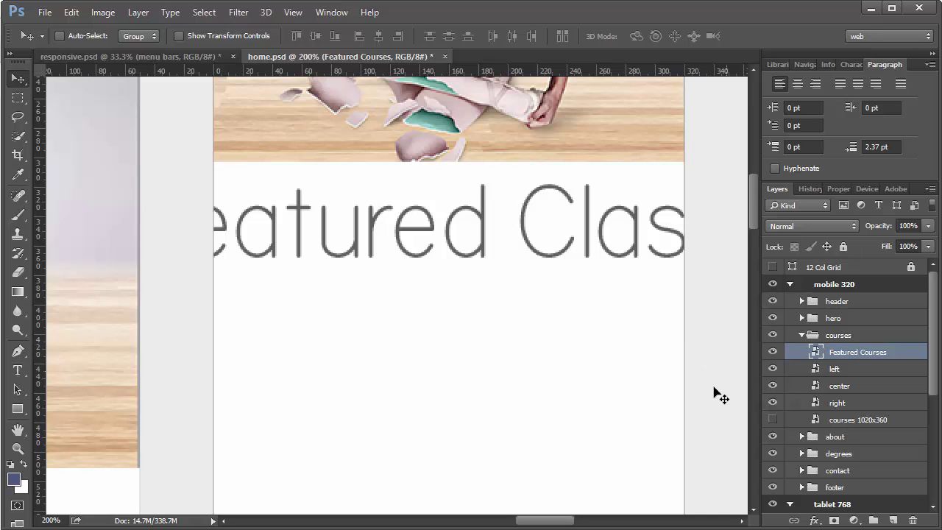
Scale the Featured Classes heading down to about 42%.
key(ctrl+t)
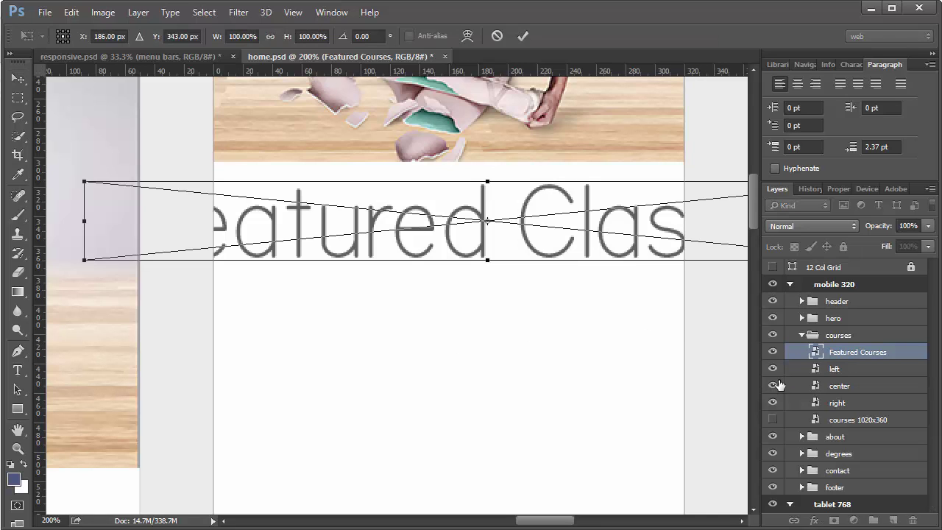
mouse_move(557, 523)
mouse_down()
mouse_move(521, 522)
mouse_move(593, 519)
mouse_move(568, 517)
mouse_up()
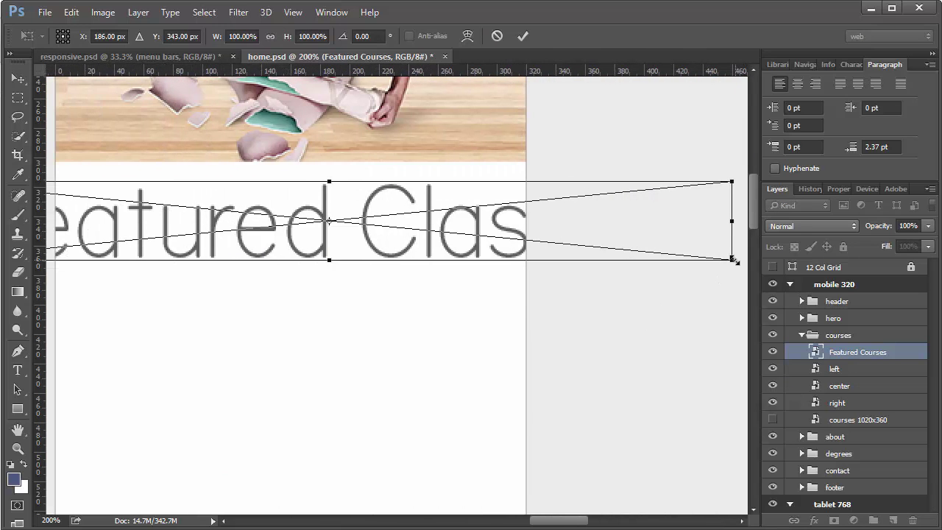
drag(732, 259, 351, 269)
key(Return)
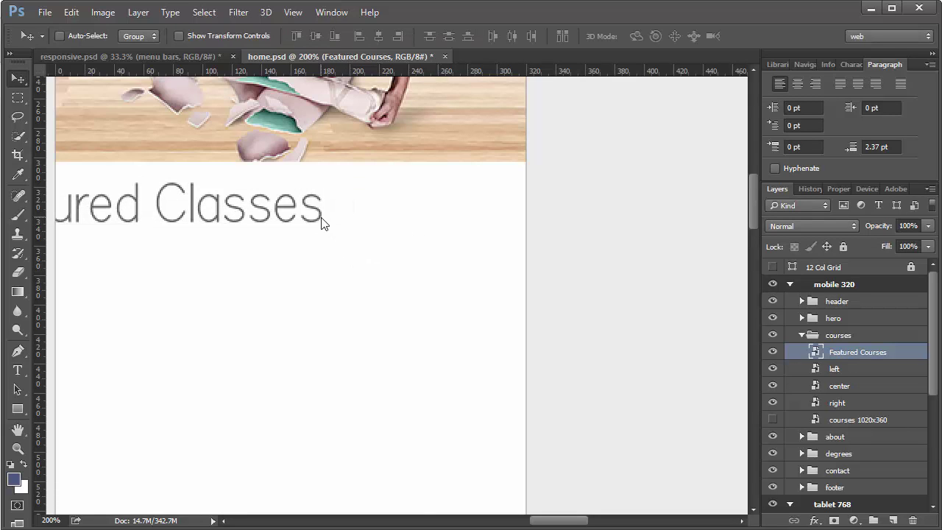
mouse_move(549, 521)
mouse_down()
mouse_move(593, 520)
mouse_move(536, 519)
mouse_up()
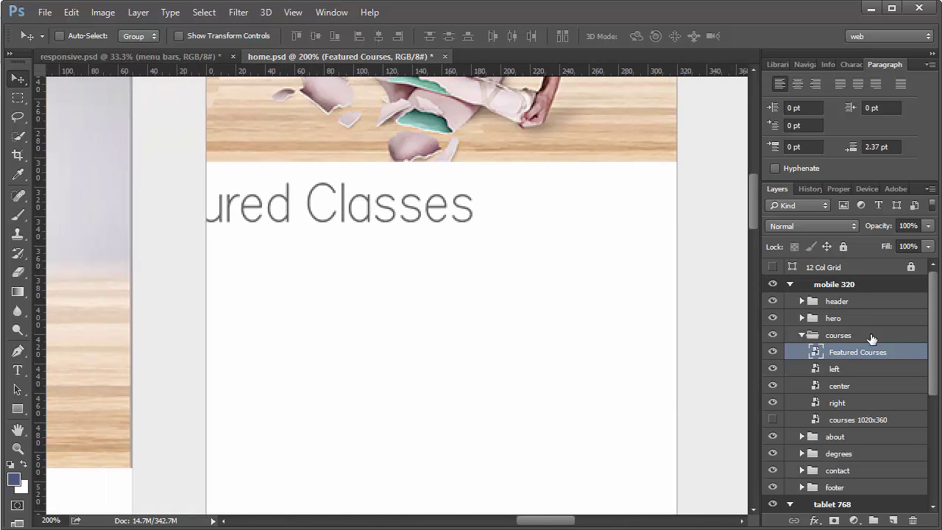
Centre the heading horizontally on the artboard using the Properties X field and centre guide.
click(839, 189)
click(792, 247)
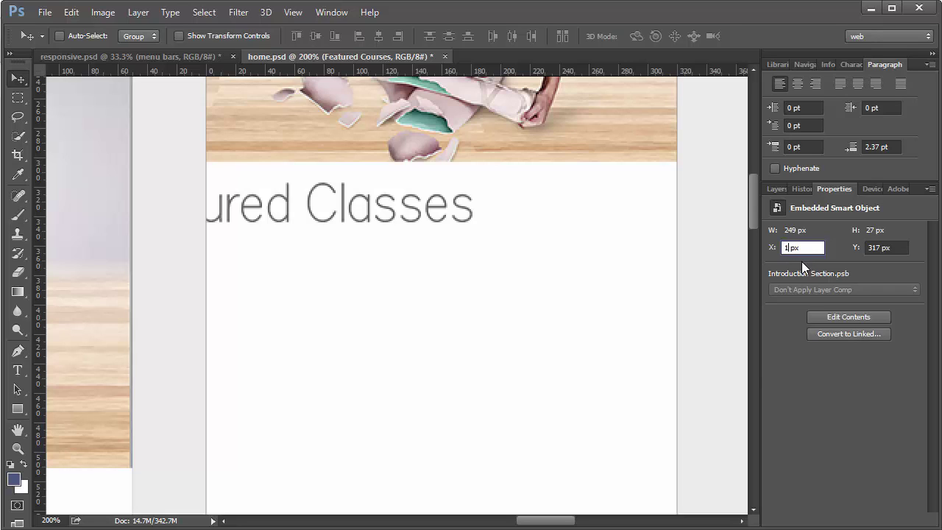
key(Return)
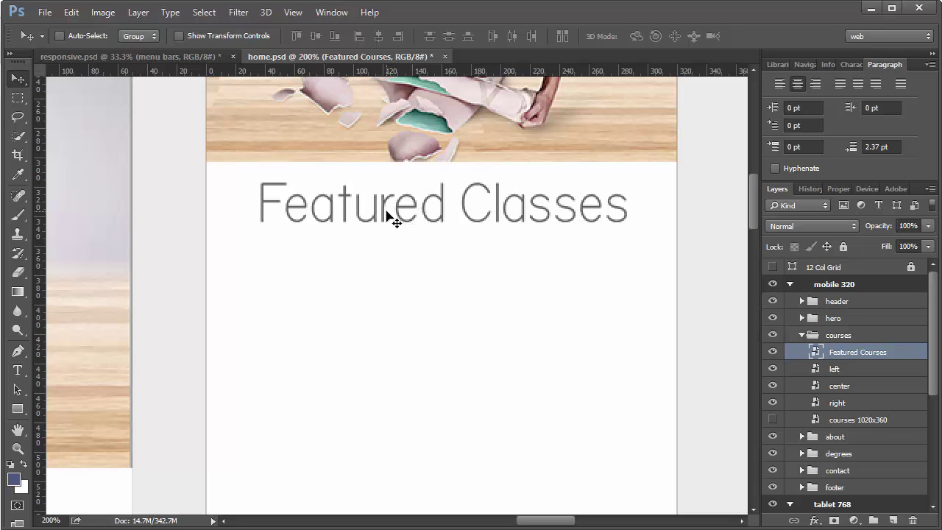
drag(385, 211, 379, 208)
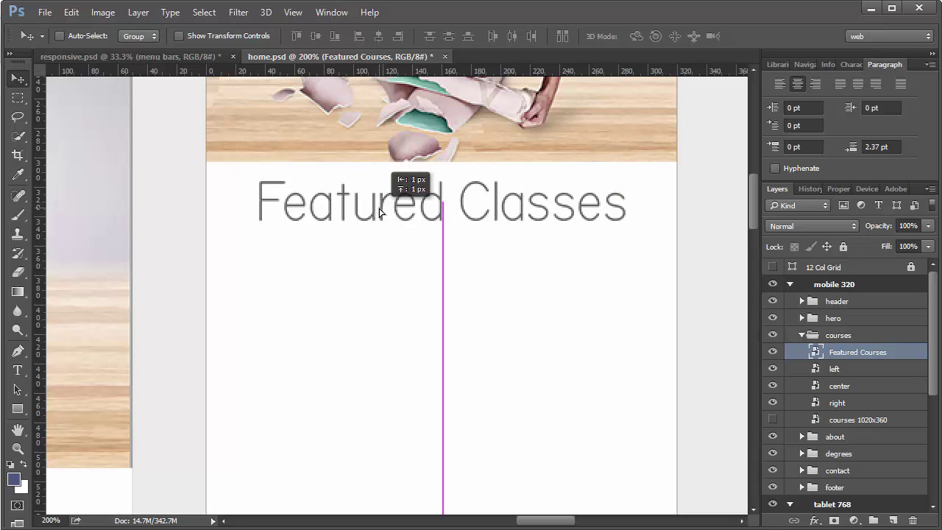
drag(380, 211, 379, 211)
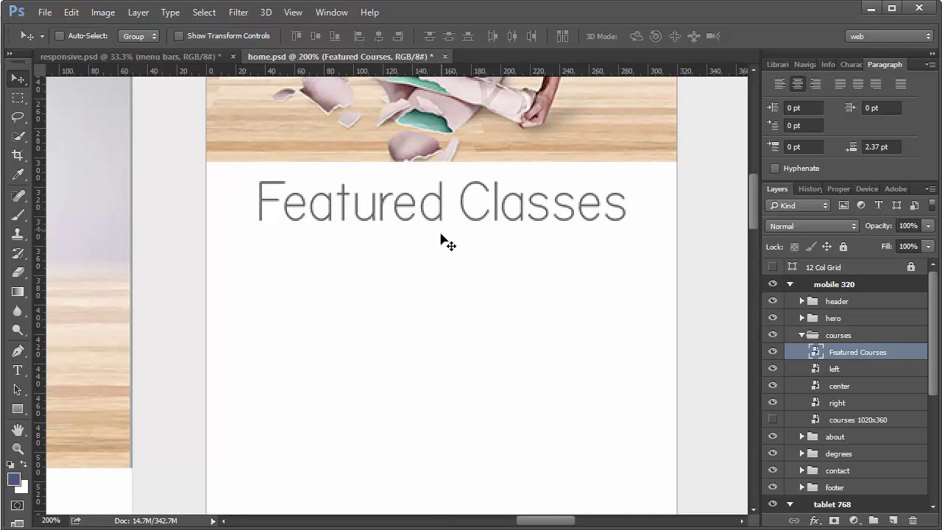
Move the houses course image into the mobile 320 artboard.
scroll(519, 326, up, 1)
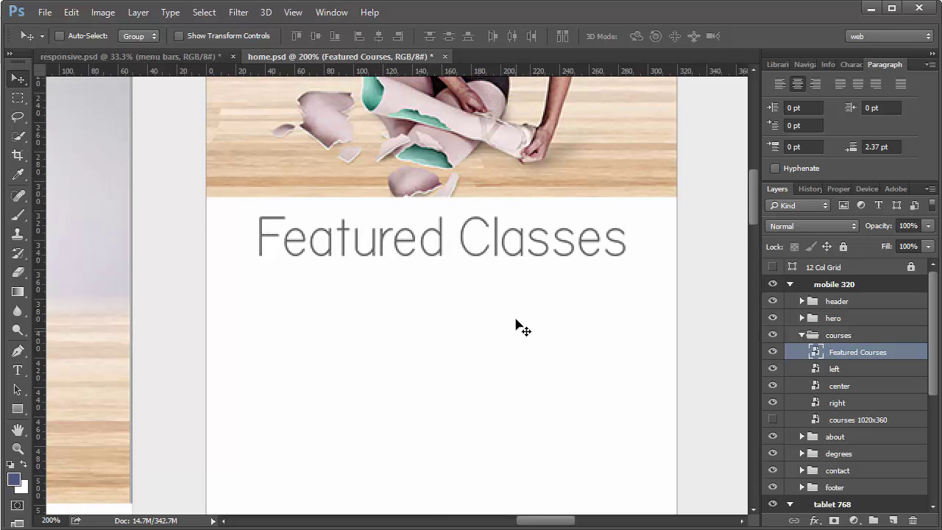
scroll(519, 326, down, 3)
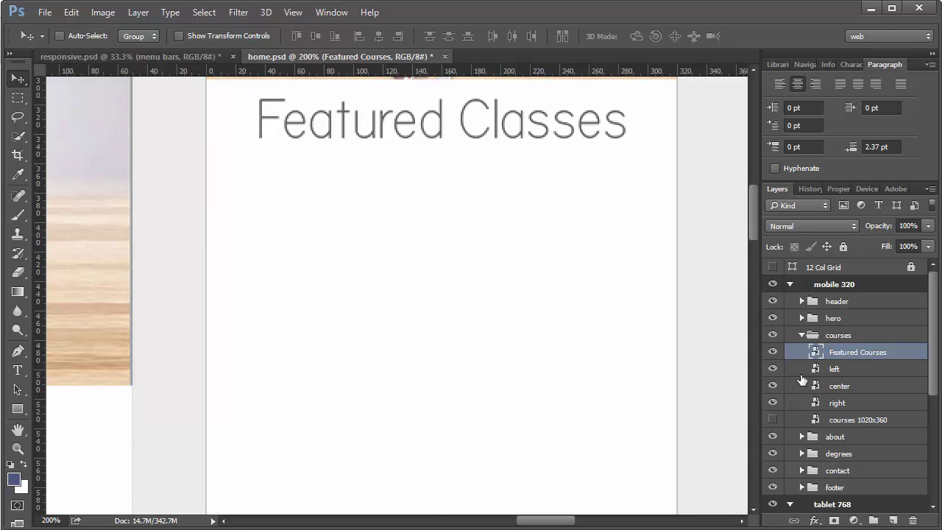
scroll(581, 442, down, 7)
scroll(582, 441, down, 5)
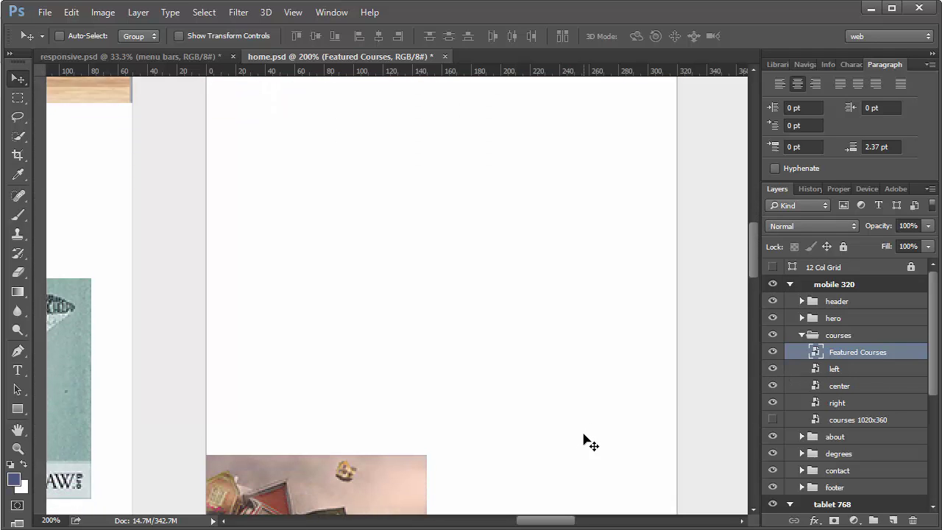
scroll(591, 441, down, 2)
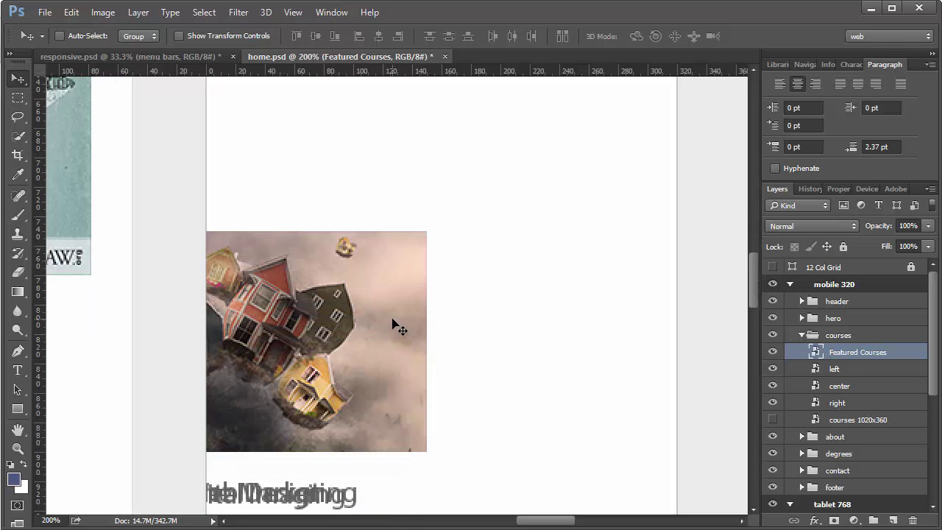
click(856, 371)
drag(391, 326, 623, 104)
Move the center and right course images into the artboard, the right one lower down.
scroll(598, 372, down, 1)
scroll(599, 372, down, 3)
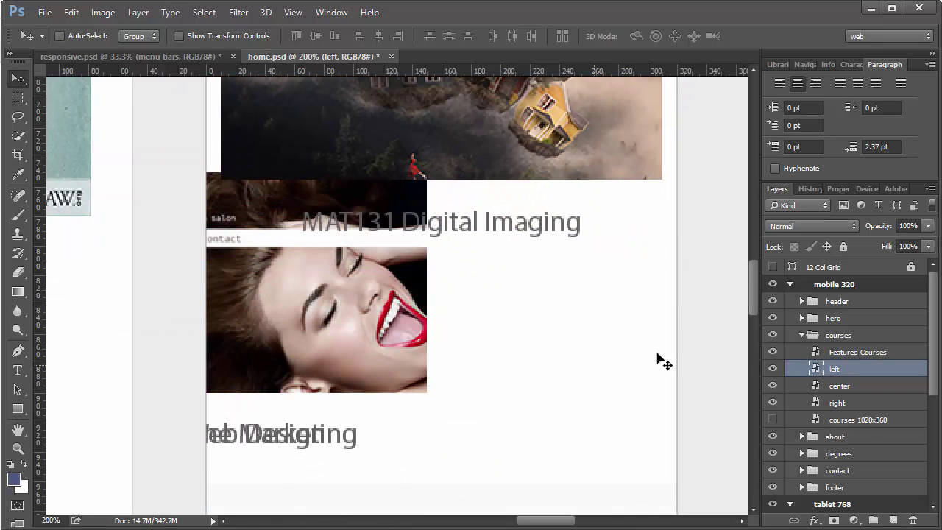
click(836, 388)
drag(302, 315, 544, 377)
click(838, 404)
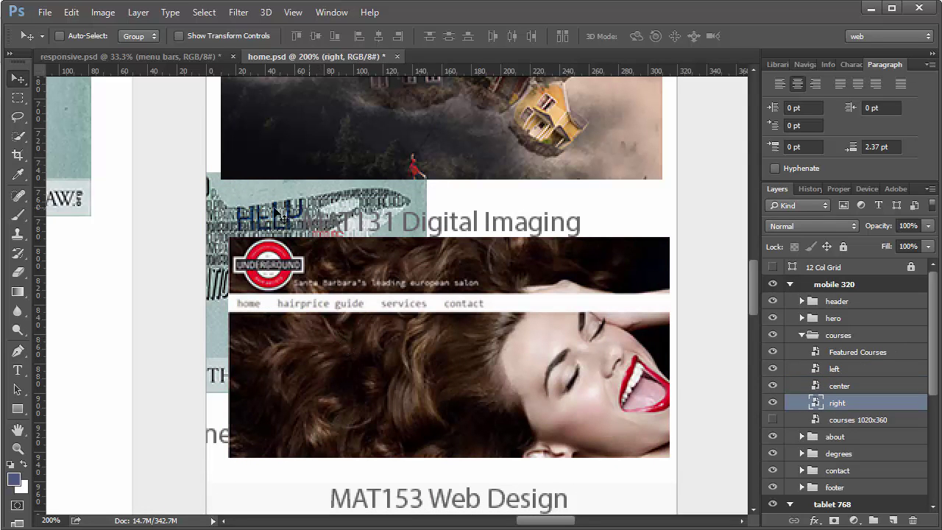
drag(243, 202, 475, 500)
Place the houses image and its MAT131 Digital Imaging caption below the heading.
scroll(479, 497, up, 4)
scroll(483, 485, up, 8)
scroll(508, 471, up, 1)
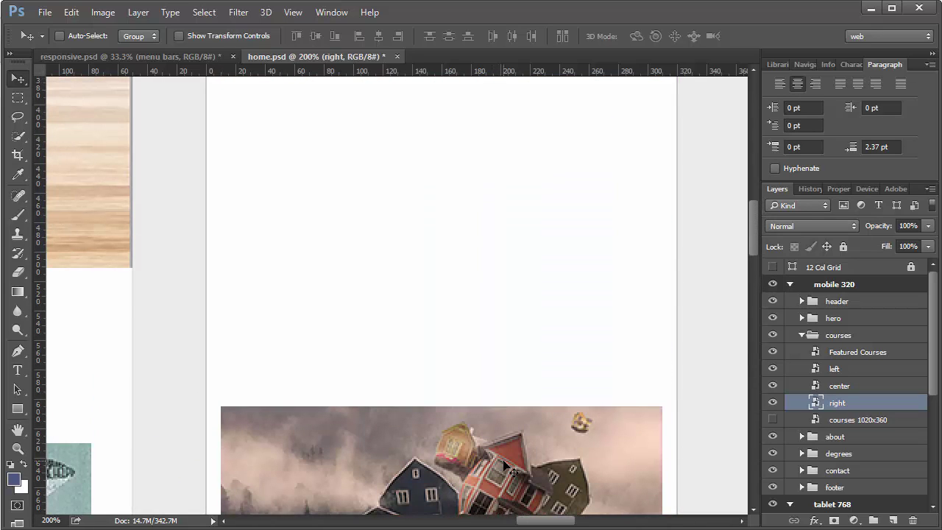
click(817, 368)
drag(414, 450, 416, 160)
scroll(418, 228, up, 5)
drag(375, 441, 385, 352)
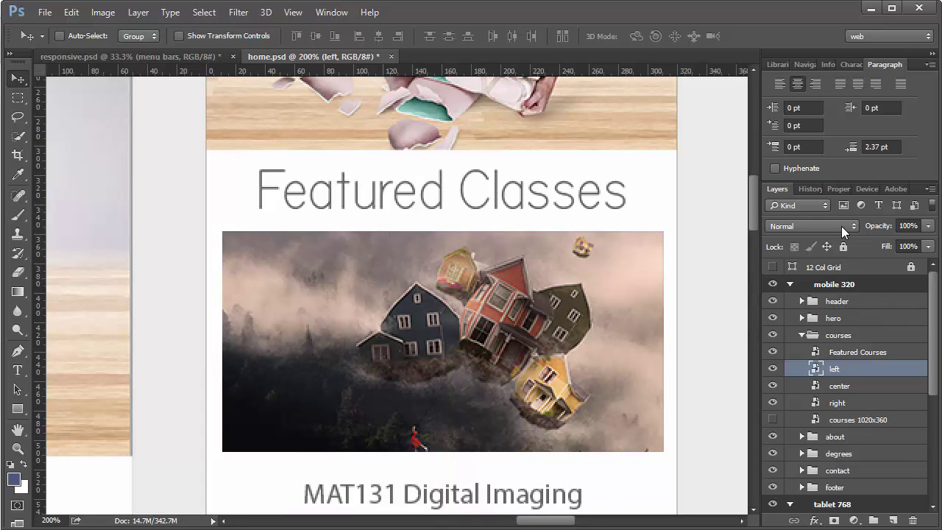
Shrink the houses course image to 289 px wide with Free Transform.
click(835, 188)
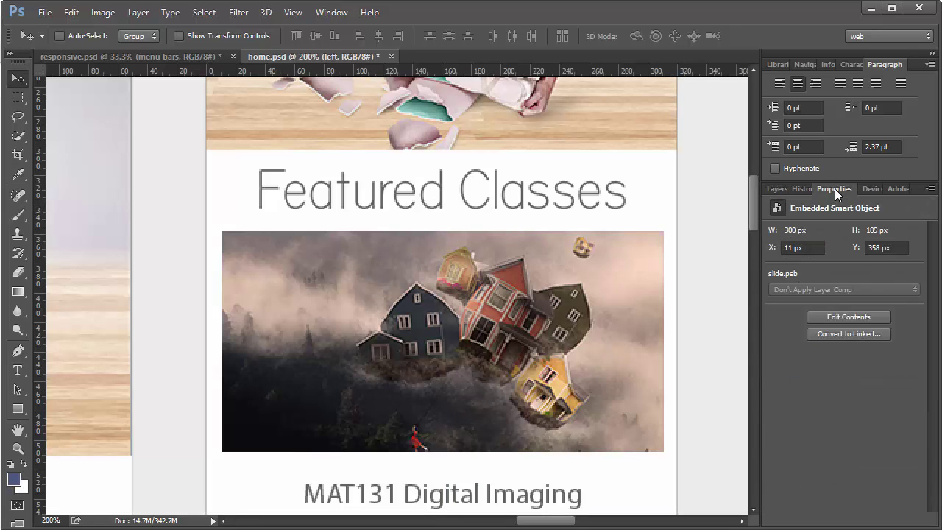
click(775, 191)
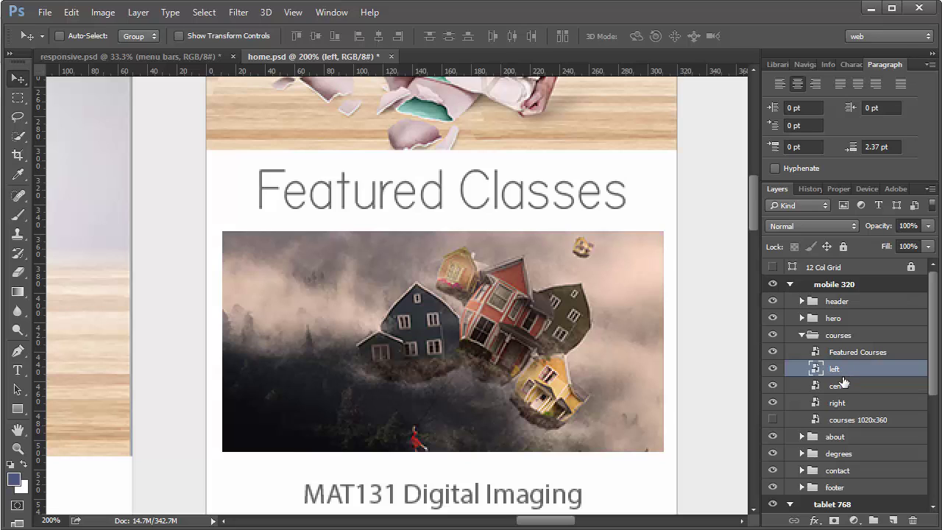
key(ctrl+t)
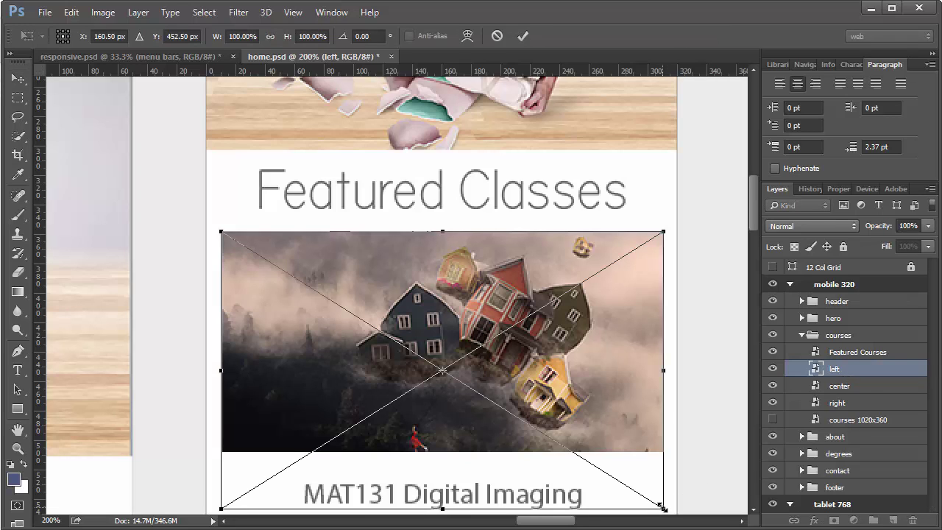
drag(662, 508, 647, 500)
key(Return)
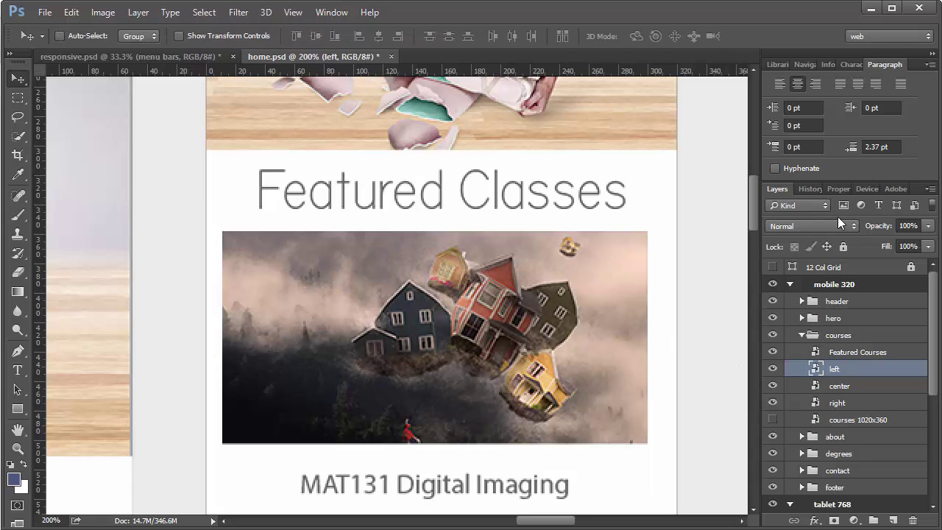
Set the houses image's X position to 15 px in Properties.
click(836, 189)
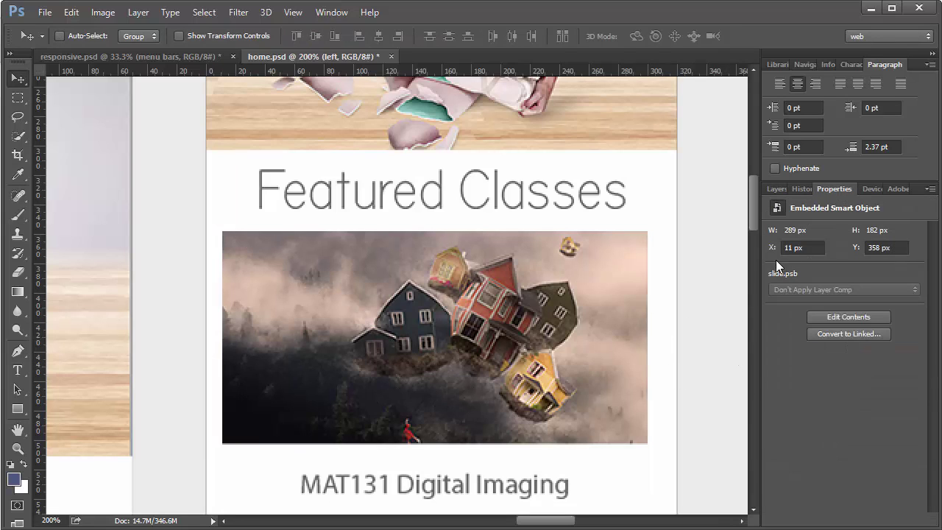
click(788, 248)
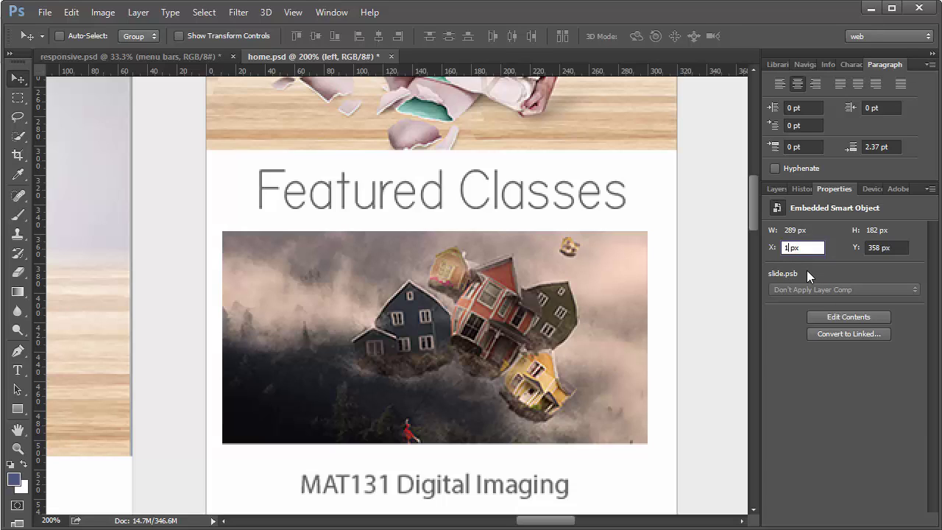
key(Return)
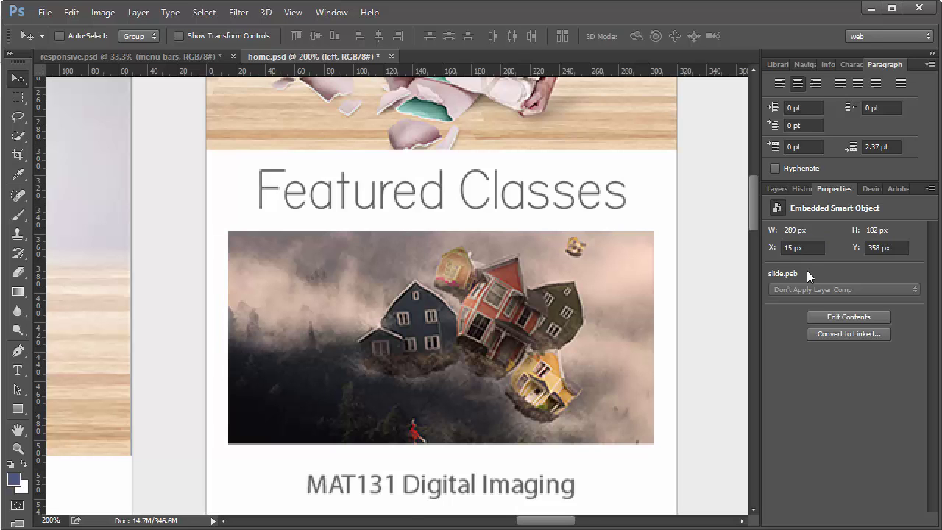
scroll(545, 395, down, 3)
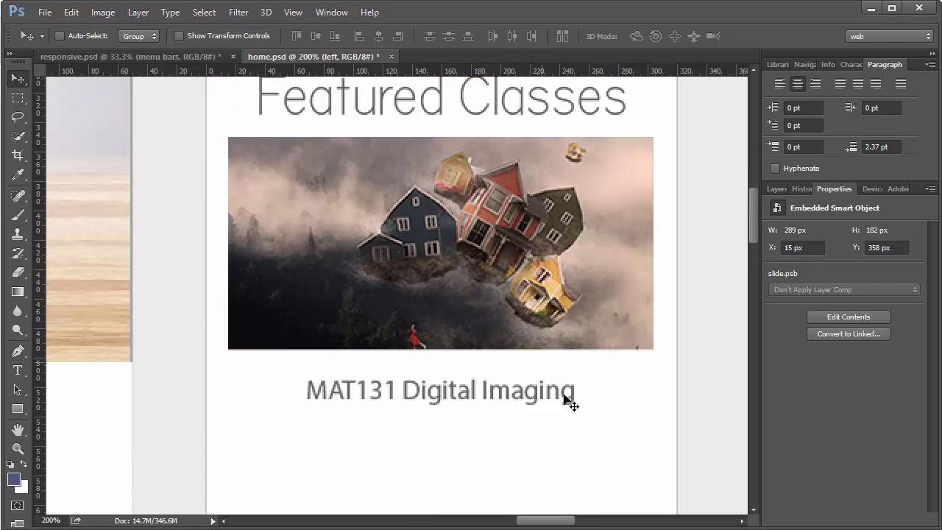
scroll(578, 408, down, 12)
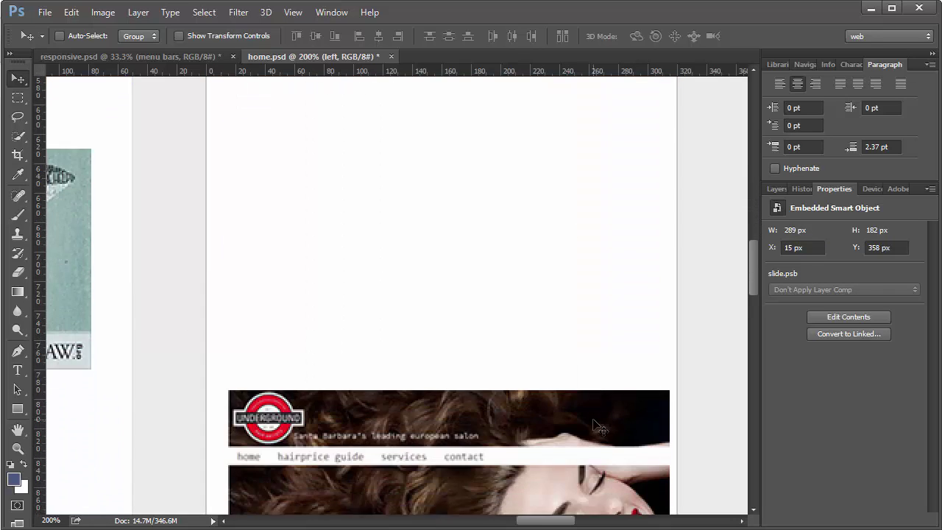
key(ctrl)
scroll(479, 362, up, 8)
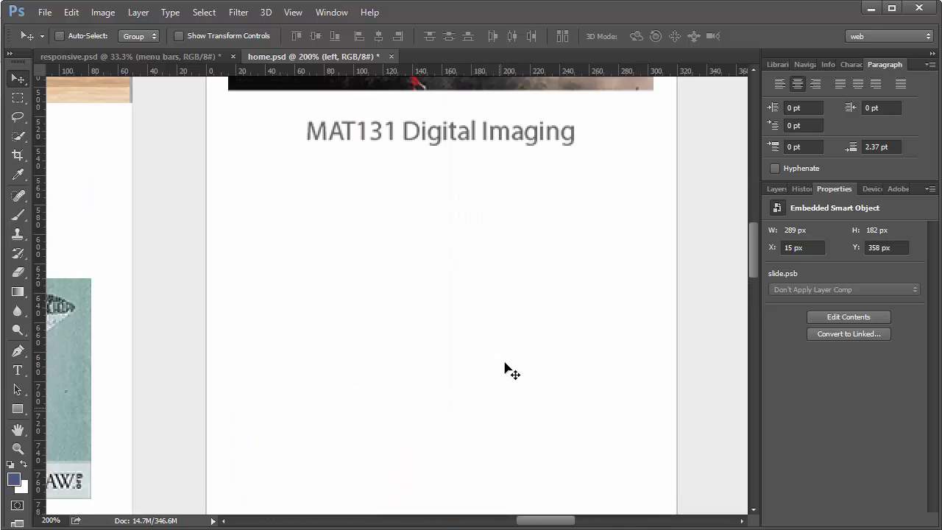
scroll(517, 375, down, 3)
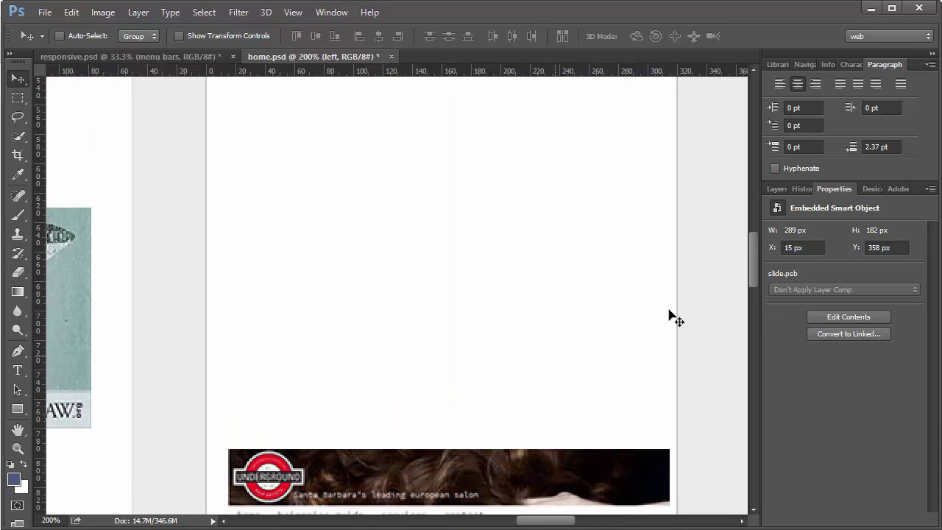
Select the salon banner layer and drag it up below the first course image.
click(776, 189)
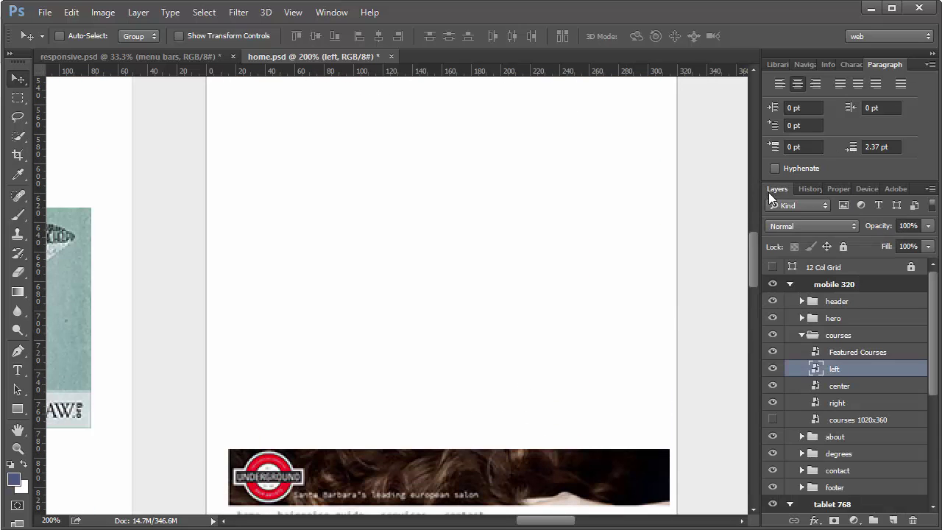
click(854, 386)
drag(464, 446, 466, 119)
scroll(482, 458, up, 5)
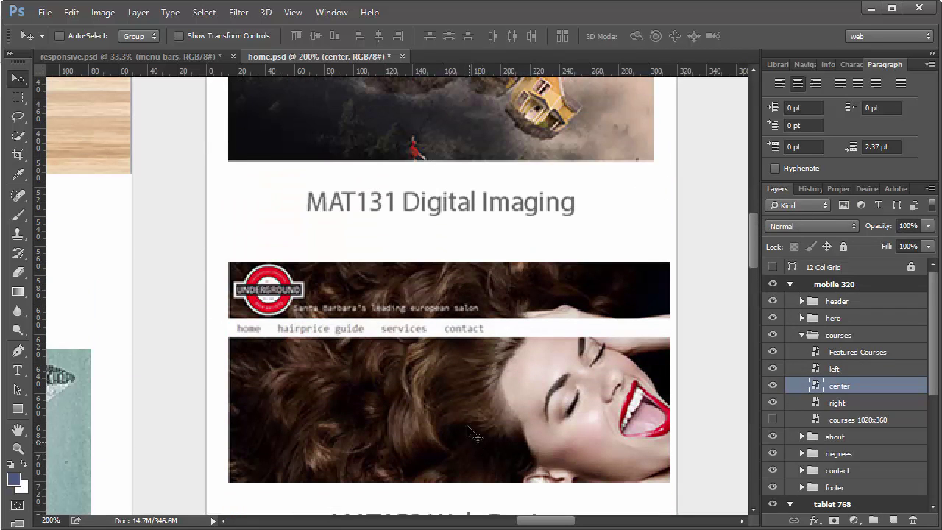
drag(435, 395, 431, 372)
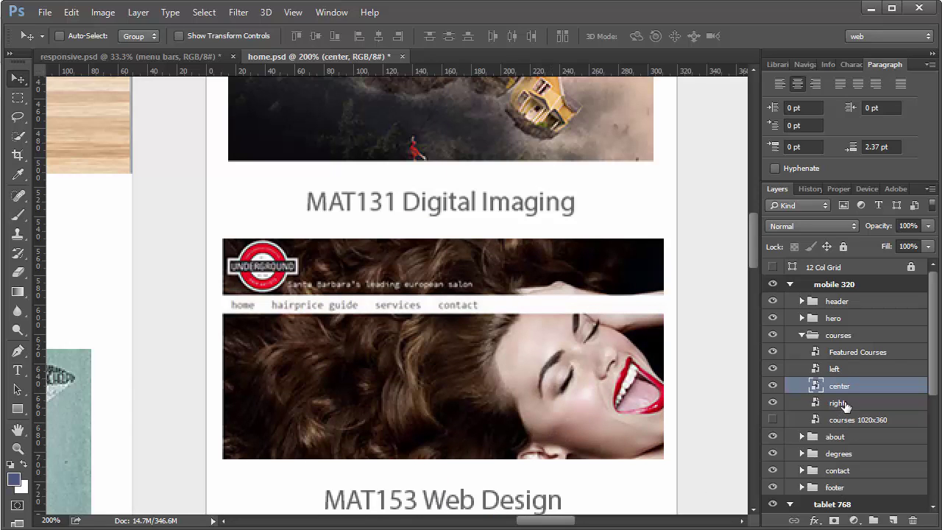
Scale the salon banner down to 290 px wide with Free Transform.
key(ctrl+t)
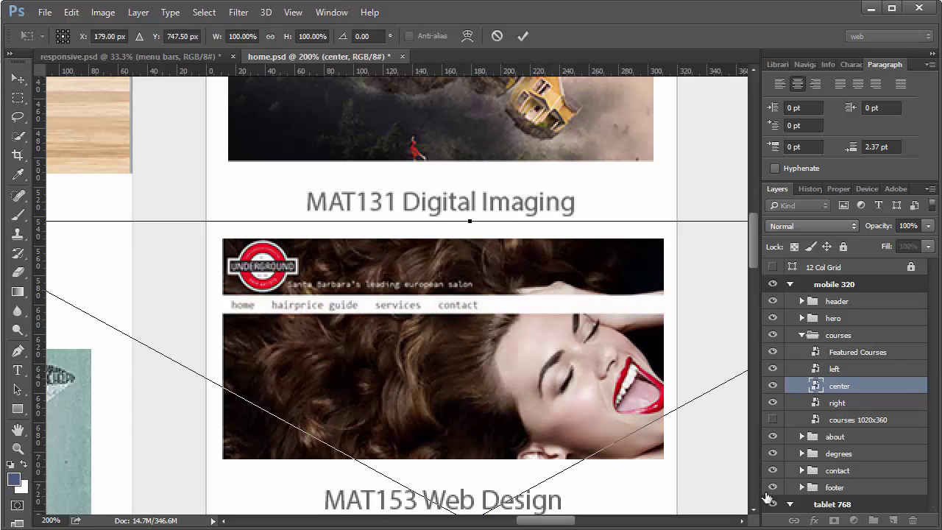
scroll(650, 397, down, 5)
scroll(648, 460, down, 3)
scroll(648, 458, down, 1)
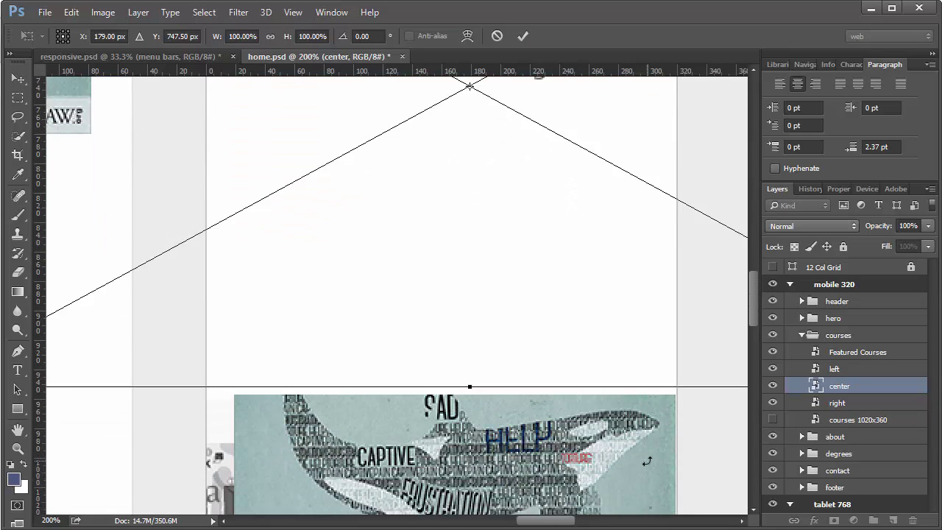
scroll(650, 454, up, 3)
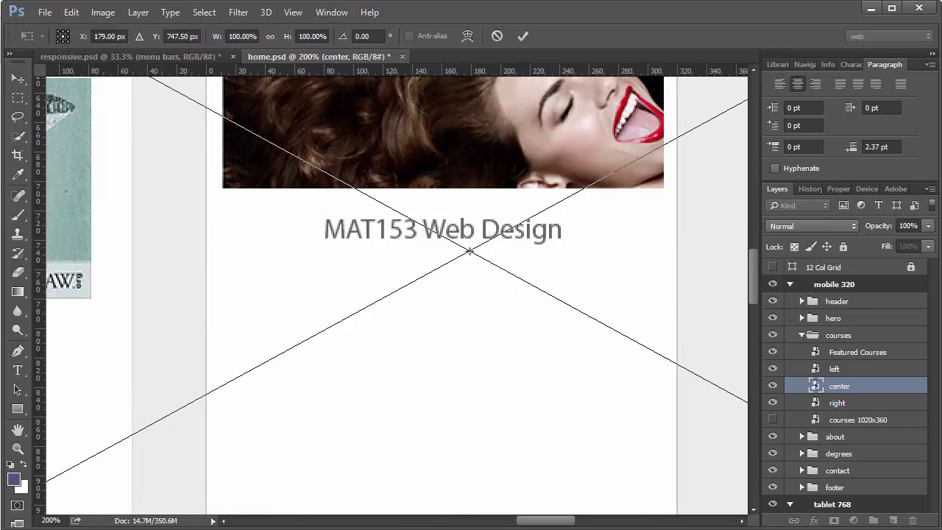
key(Escape)
key(c)
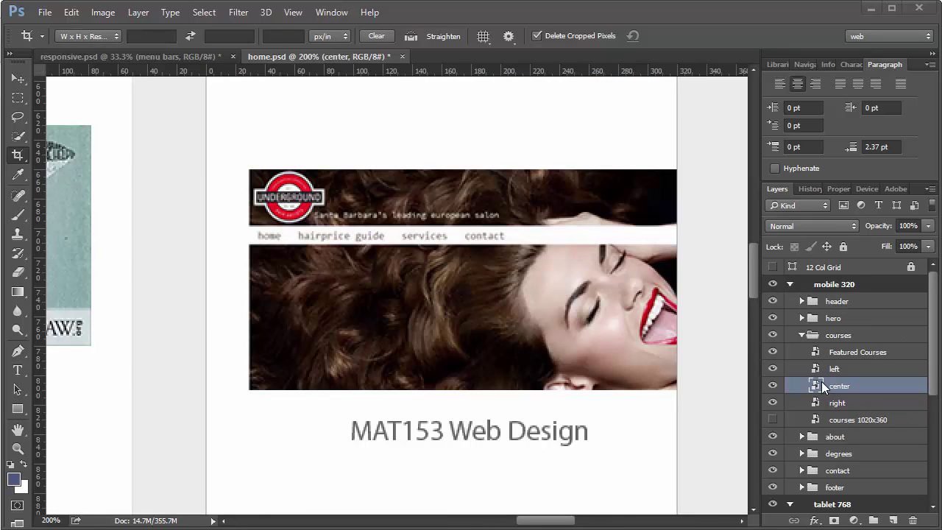
key(ctrl+t)
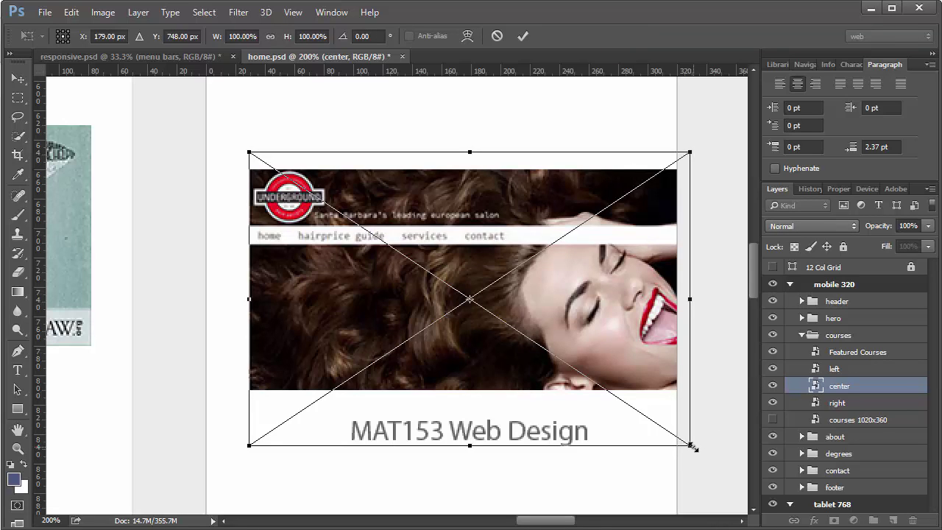
drag(693, 447, 679, 436)
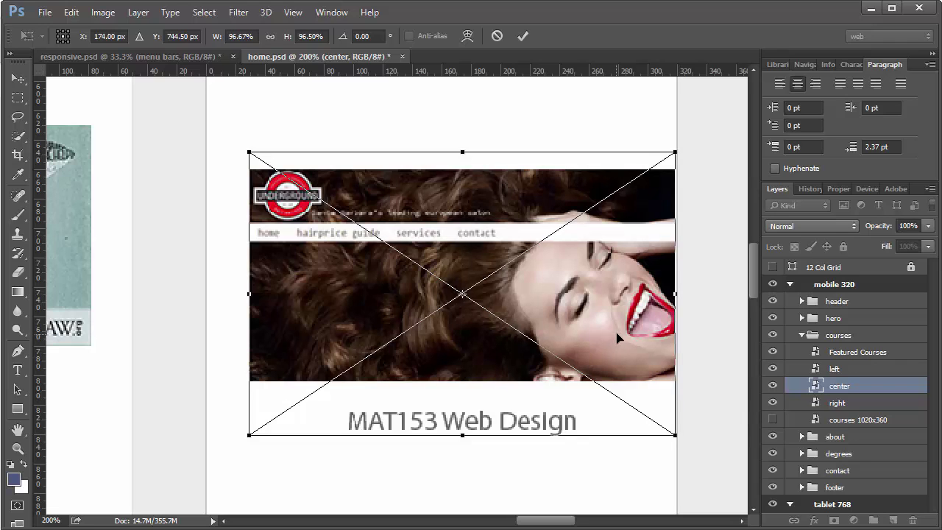
key(Return)
key(c)
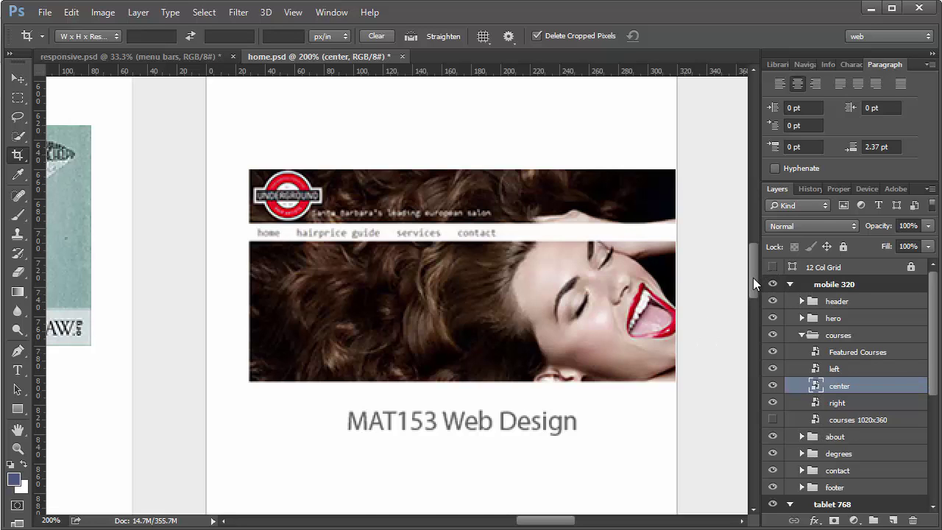
Move the salon banner under MAT131 Digital Imaging and set its X to 15 px.
drag(753, 278, 752, 254)
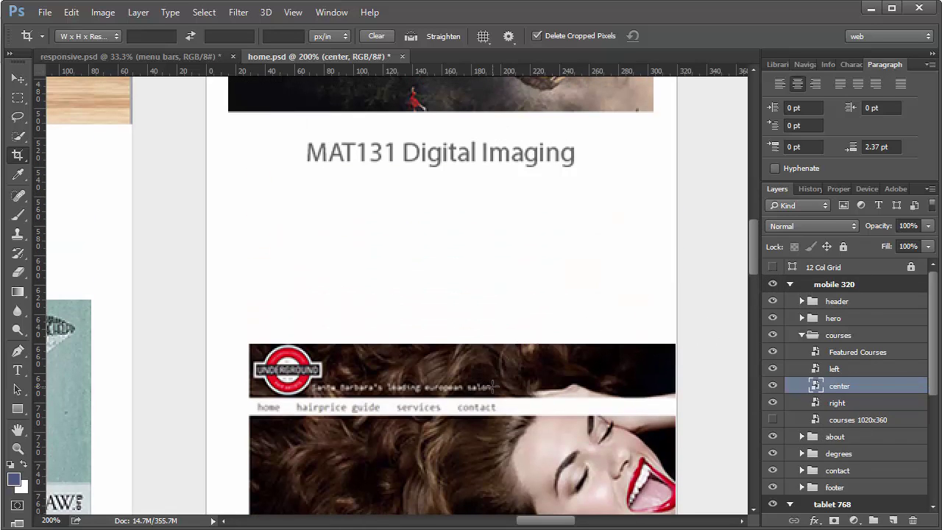
key(v)
drag(491, 386, 451, 236)
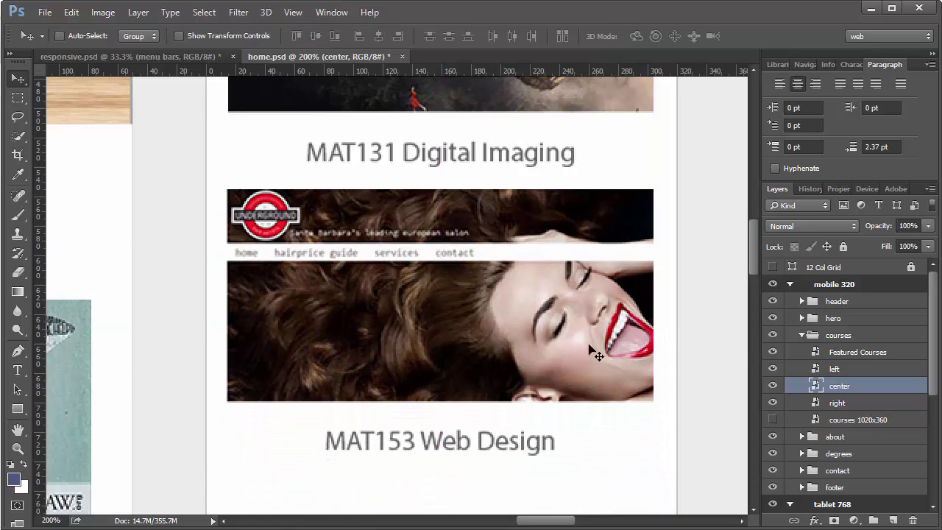
click(833, 188)
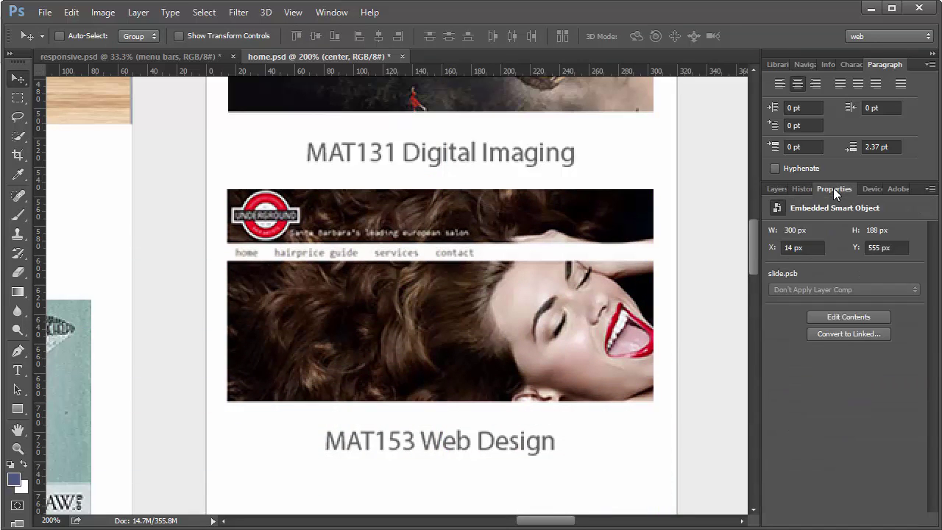
click(789, 248)
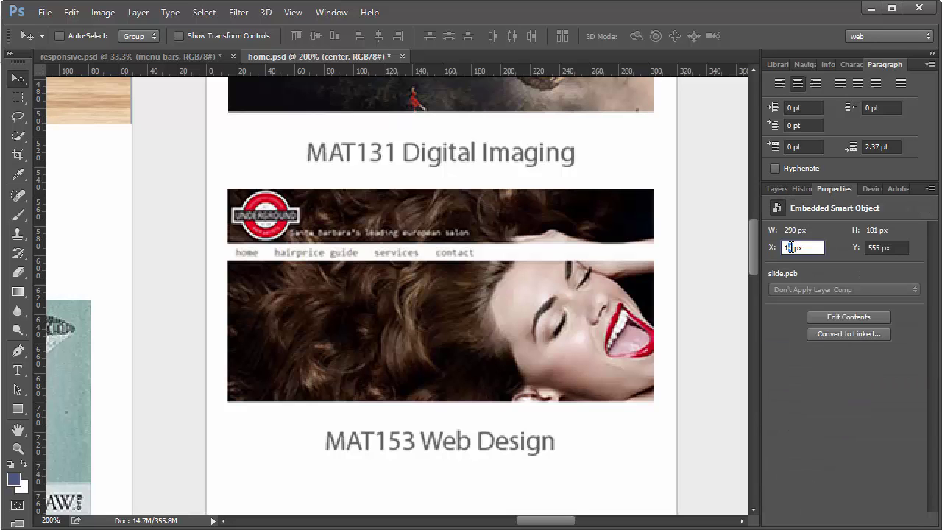
text(15)
key(Return)
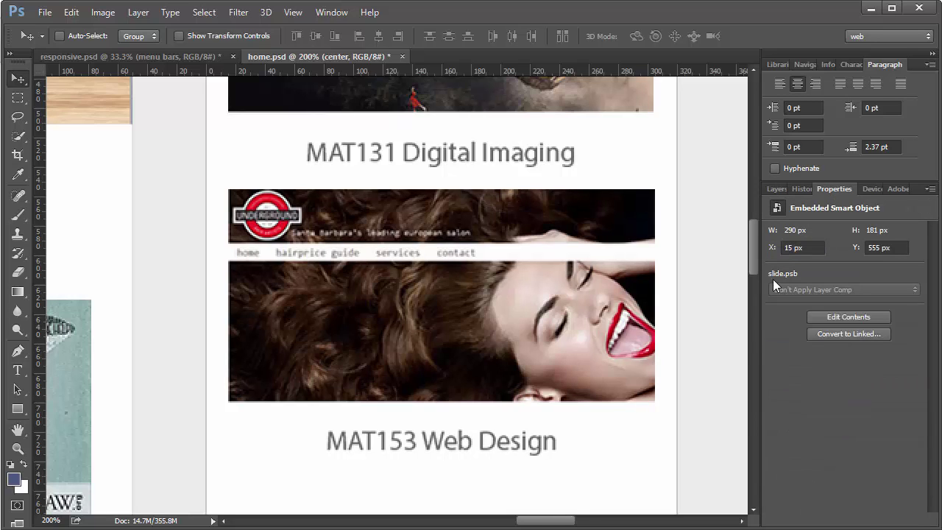
Select the orca course image layer and move it up under MAT153 Web Design.
scroll(737, 417, up, 1)
scroll(744, 434, down, 4)
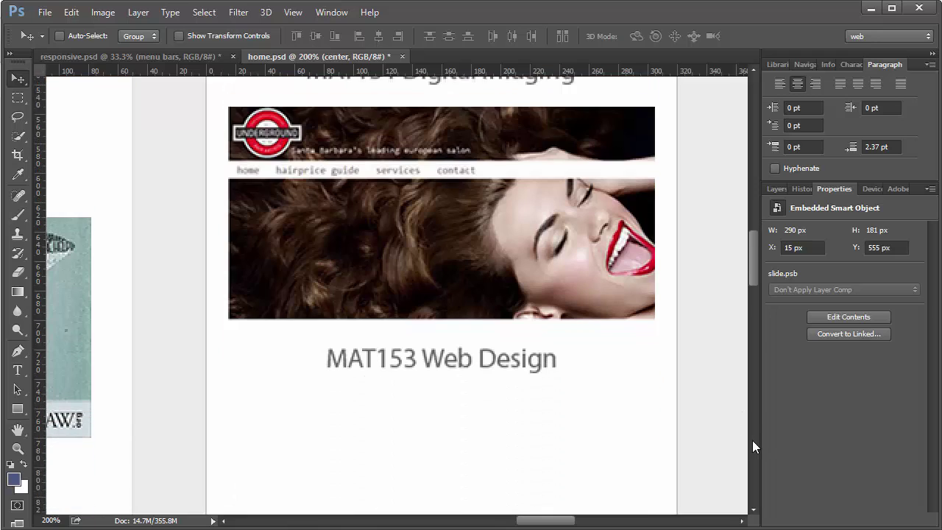
scroll(741, 475, down, 5)
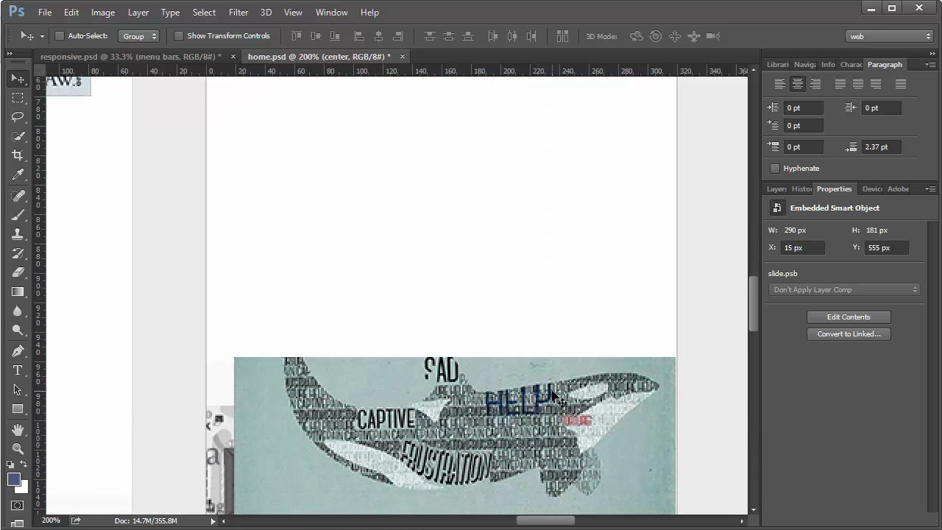
drag(518, 434, 506, 207)
key(ctrl+z)
click(770, 187)
click(837, 404)
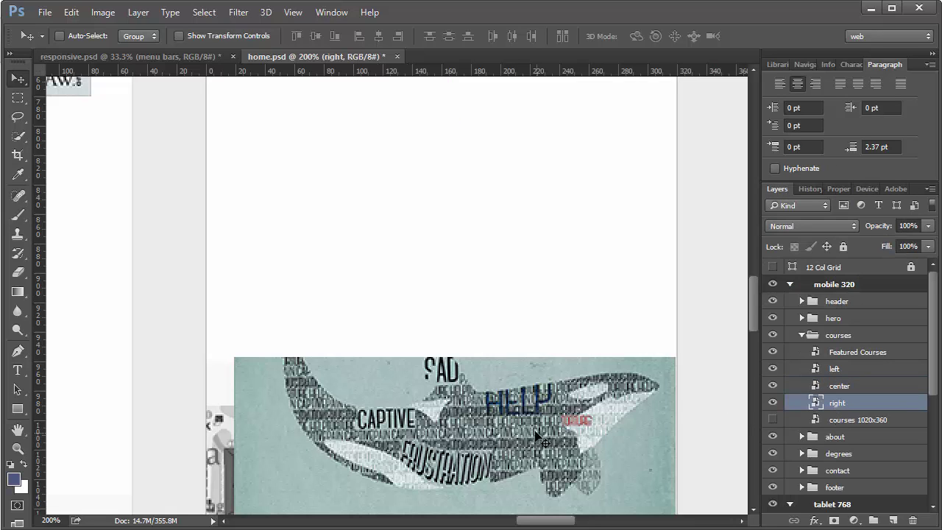
drag(541, 436, 507, 208)
scroll(510, 213, up, 8)
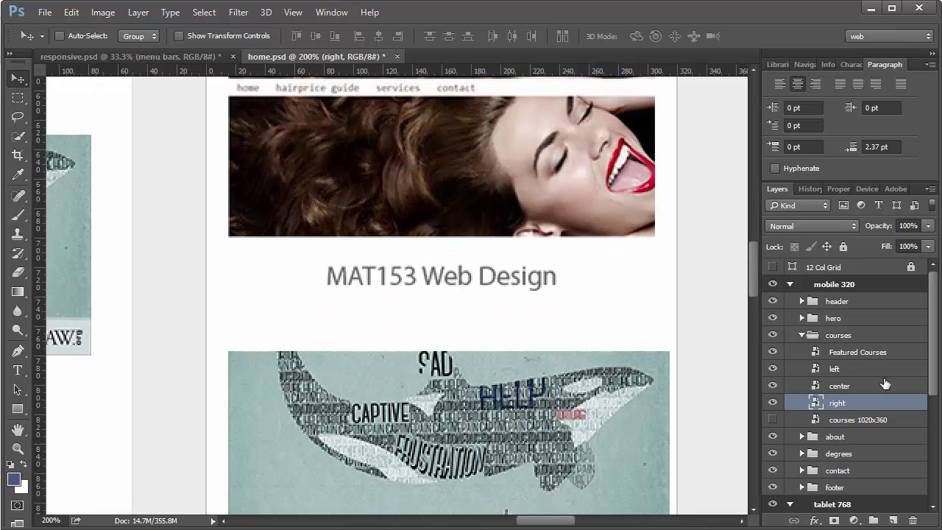
Shrink the orca image to 290 px wide with Free Transform.
key(ctrl+t)
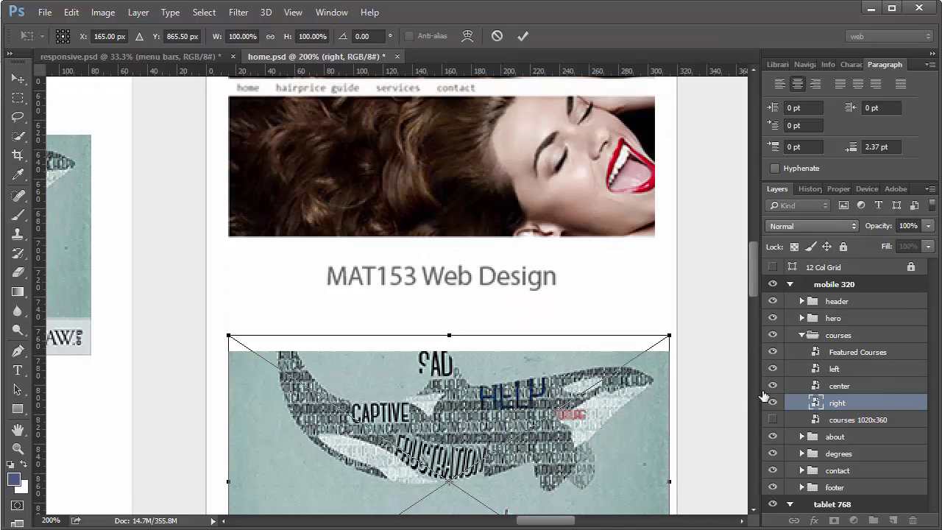
scroll(696, 396, down, 5)
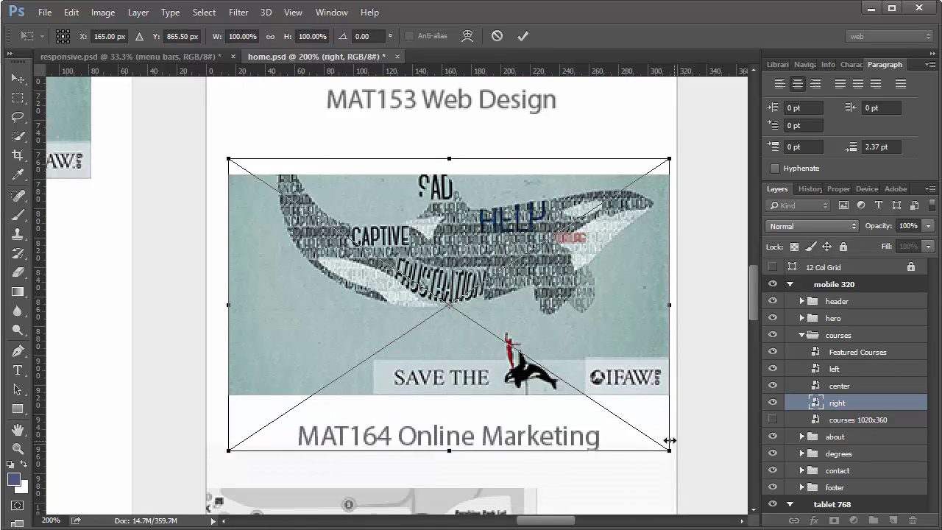
drag(667, 450, 653, 438)
key(Return)
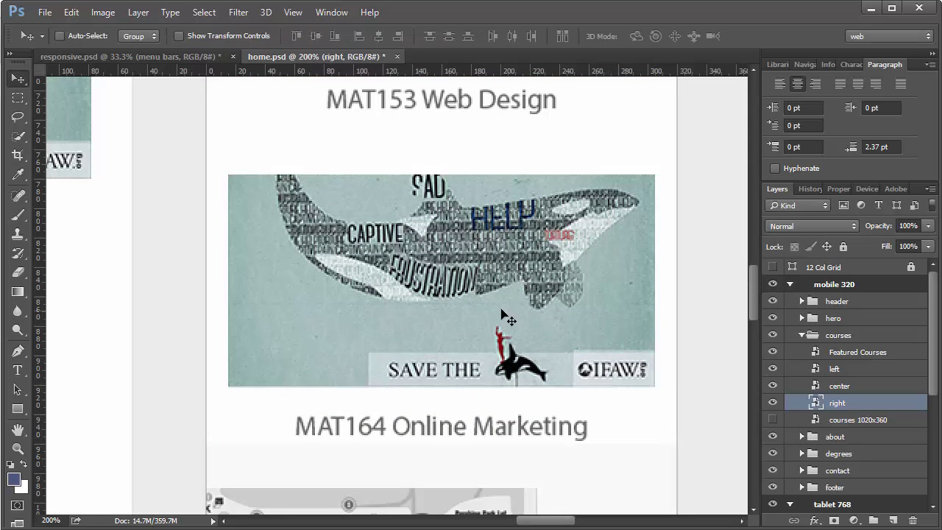
Nudge the orca image up and set its X position to 15 px.
drag(503, 312, 500, 277)
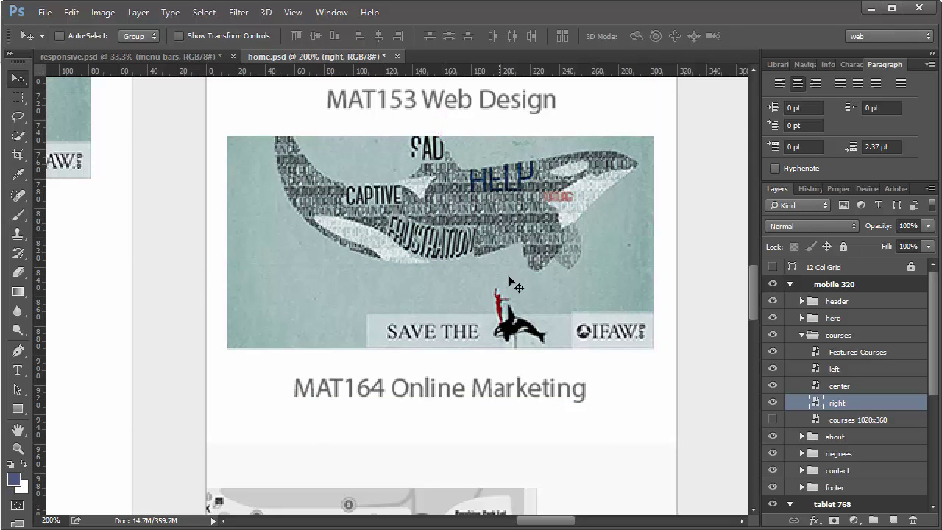
click(837, 189)
click(791, 247)
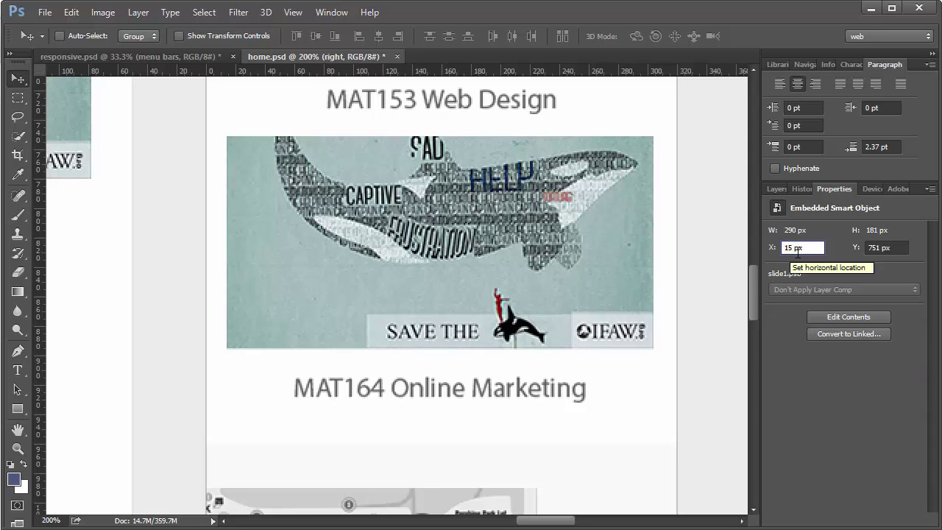
key(Return)
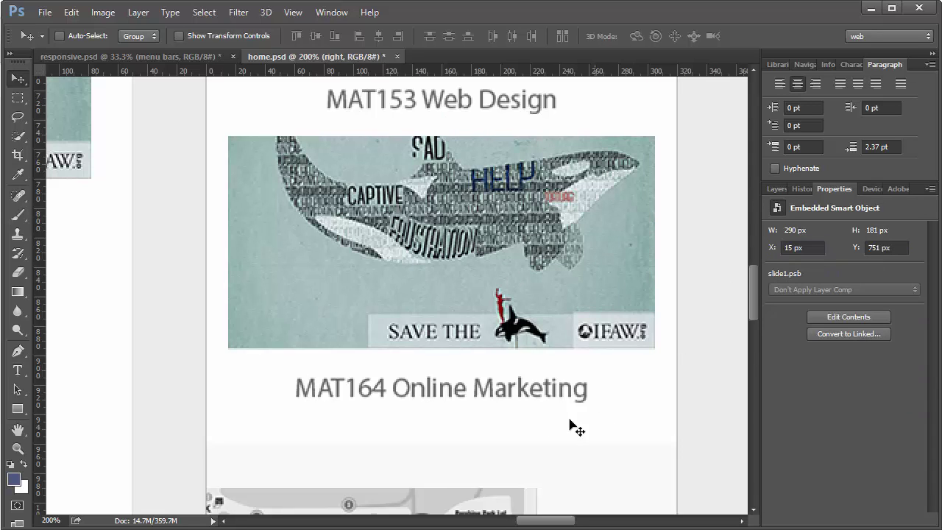
scroll(523, 431, up, 3)
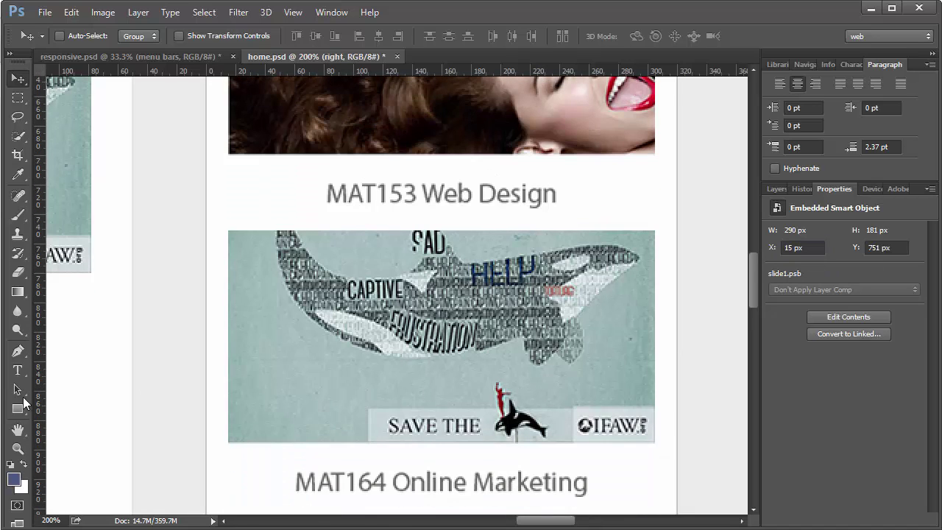
Fit all layouts, zoom to 50%, and compare home.psd against the responsive.psd wireframe.
double_click(18, 429)
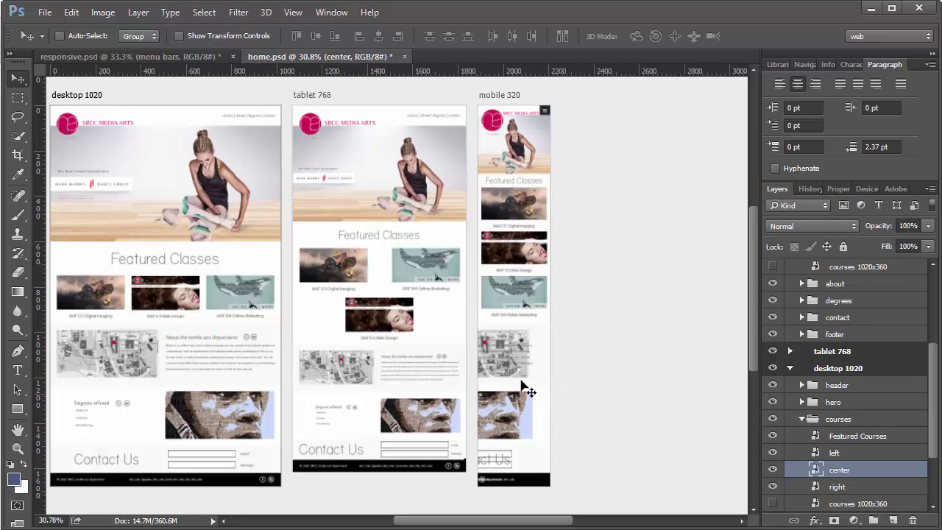
click(17, 448)
click(509, 337)
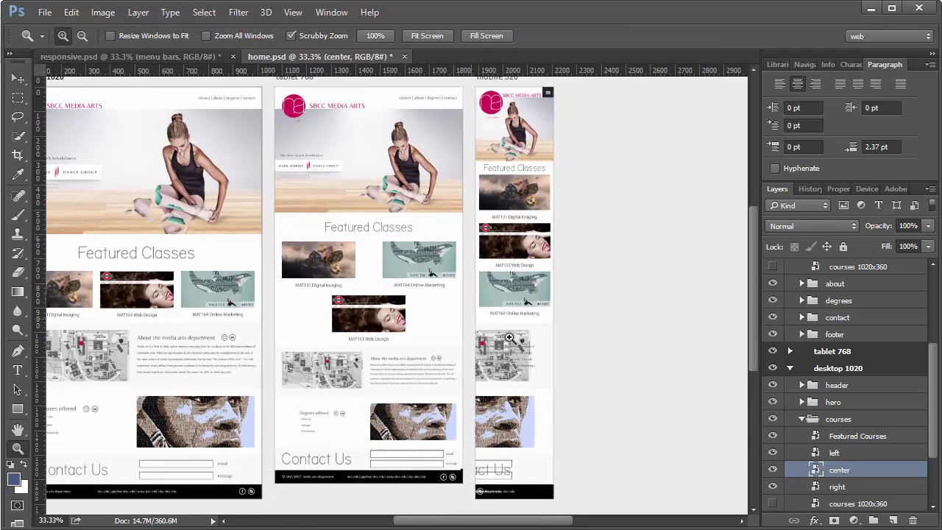
click(509, 337)
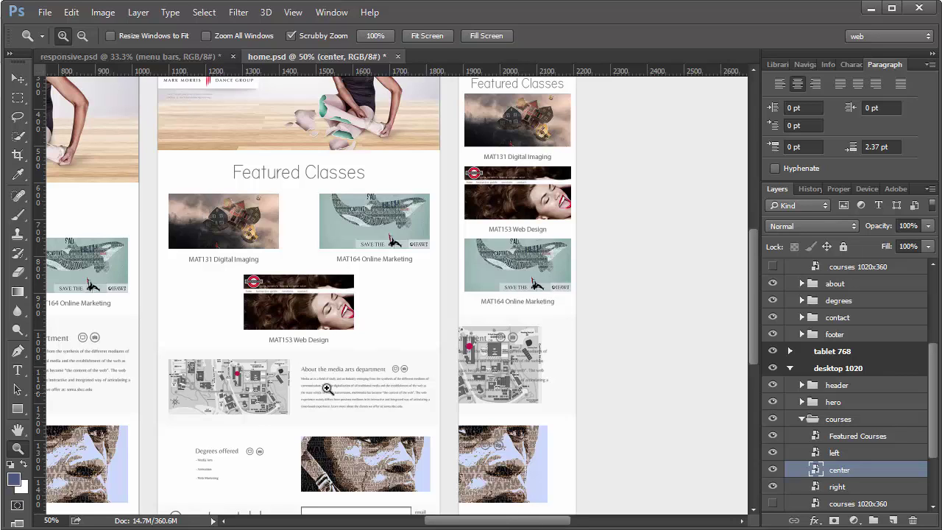
click(164, 58)
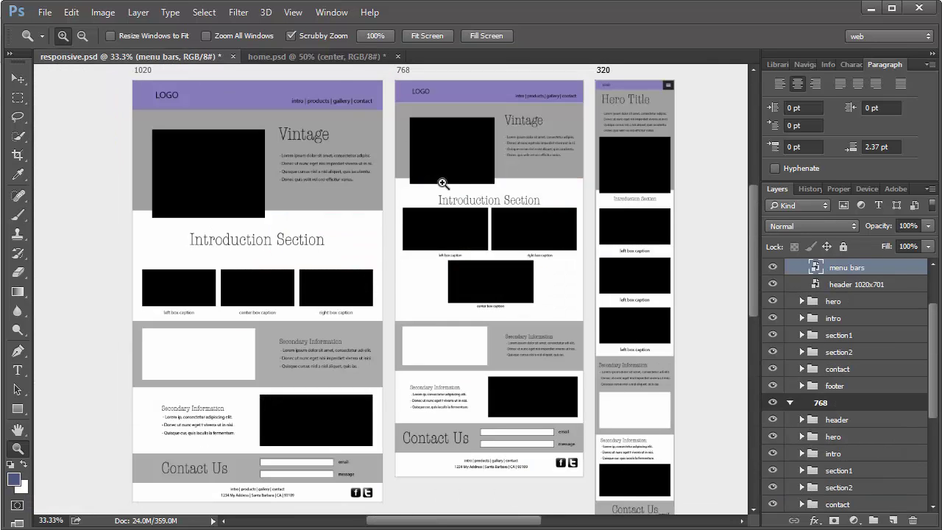
click(337, 59)
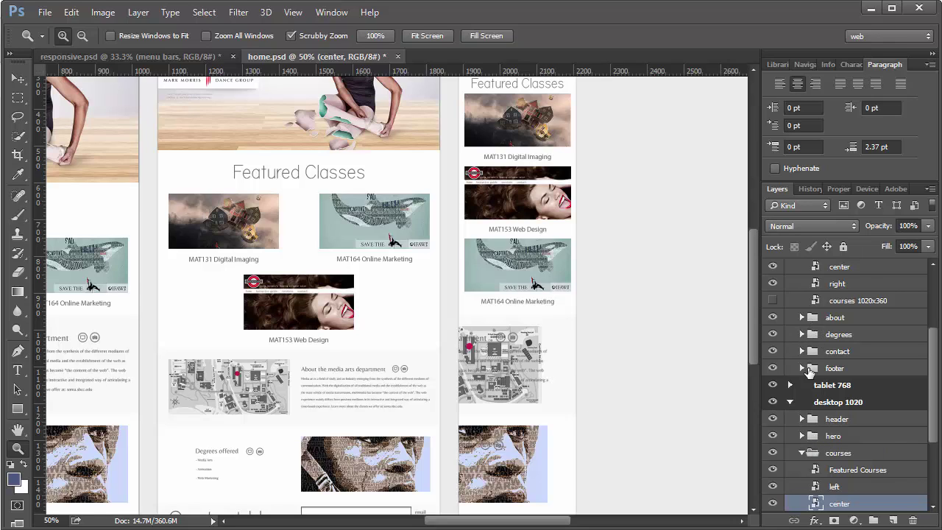
Expand the mobile about group and hide its main text and map layers.
scroll(814, 386, up, 3)
scroll(816, 392, down, 1)
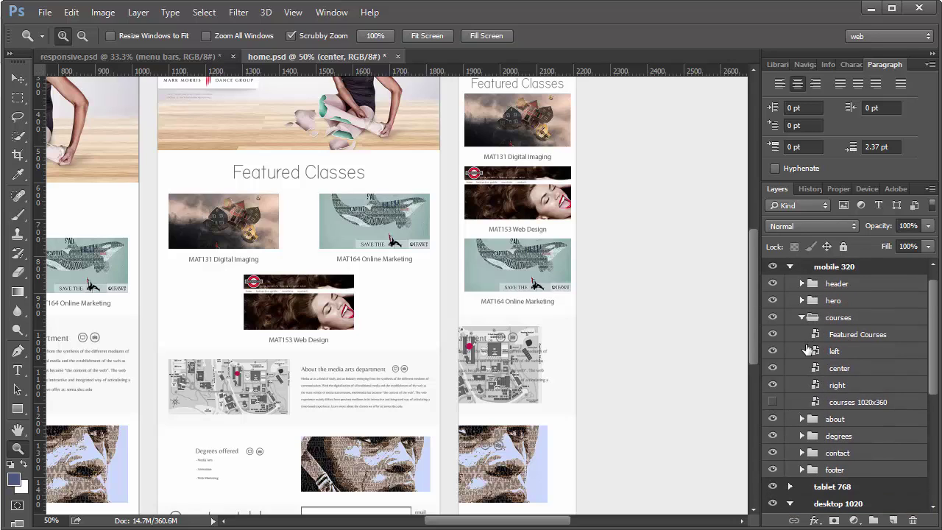
click(802, 317)
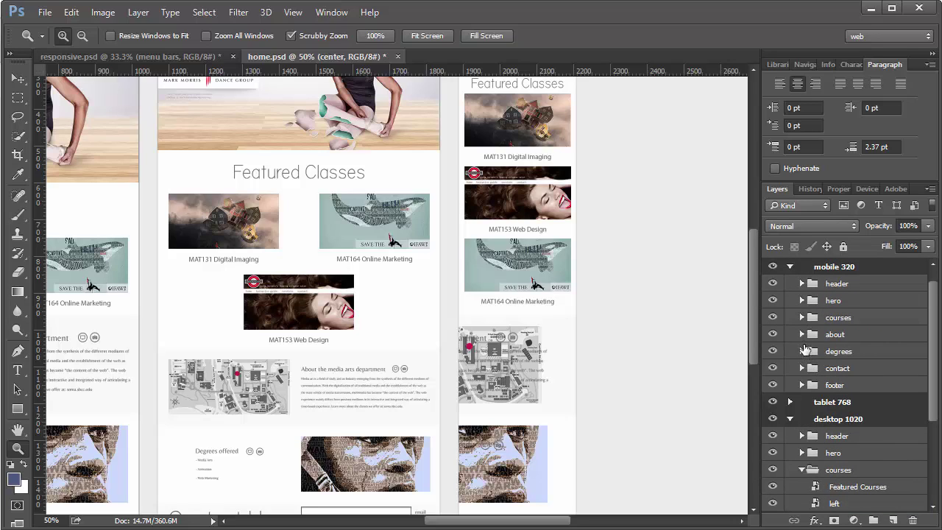
click(801, 335)
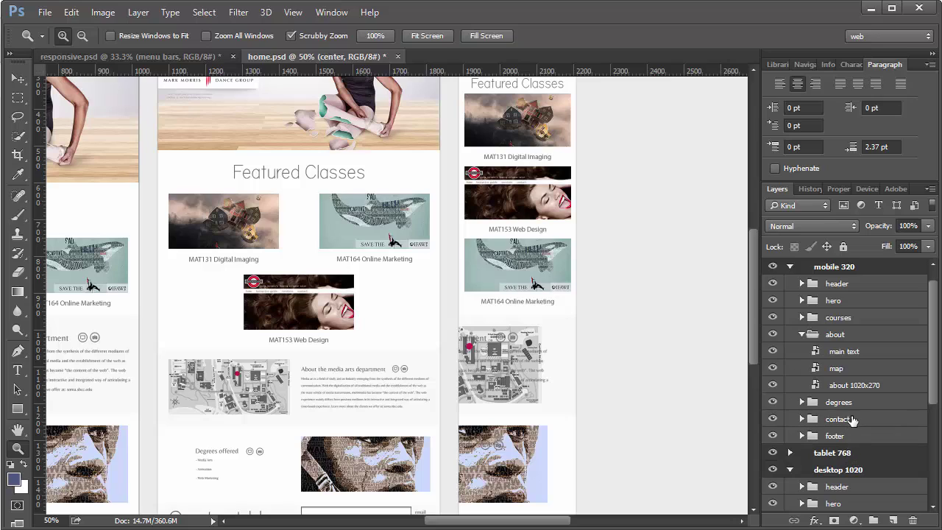
click(773, 353)
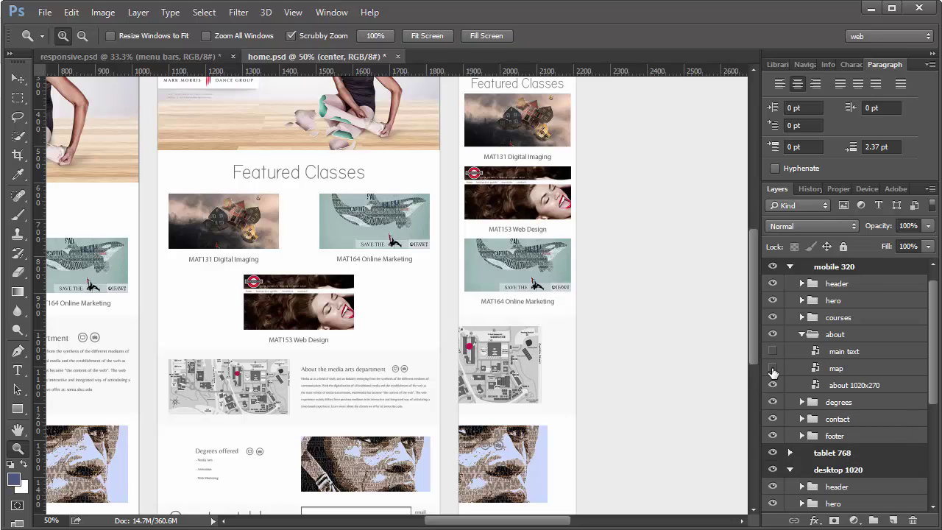
click(773, 369)
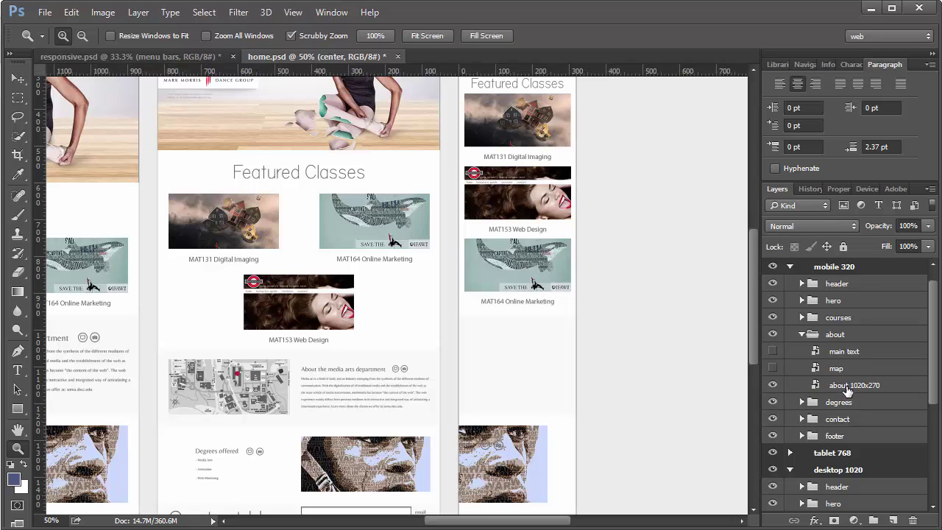
Move the about 1020x270 background up 15 px at 100% zoom, then re-show the main text.
click(848, 390)
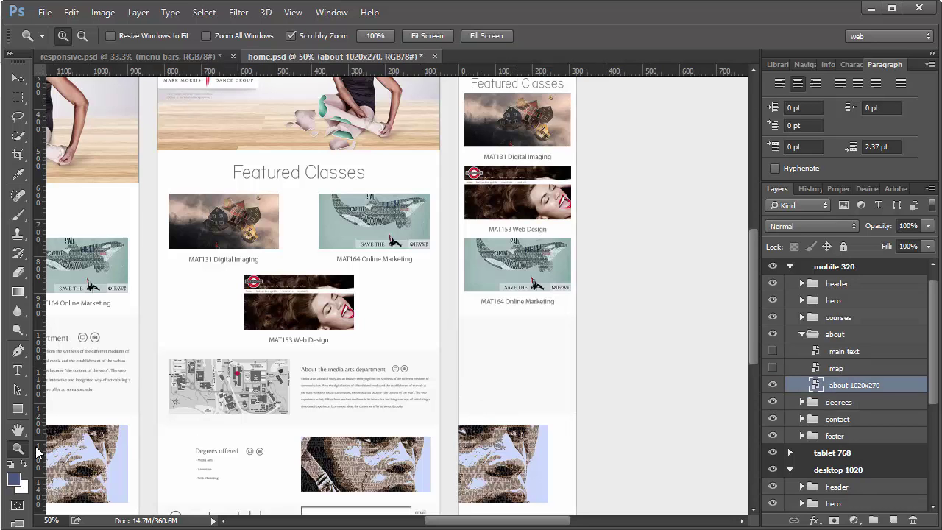
click(530, 342)
click(535, 344)
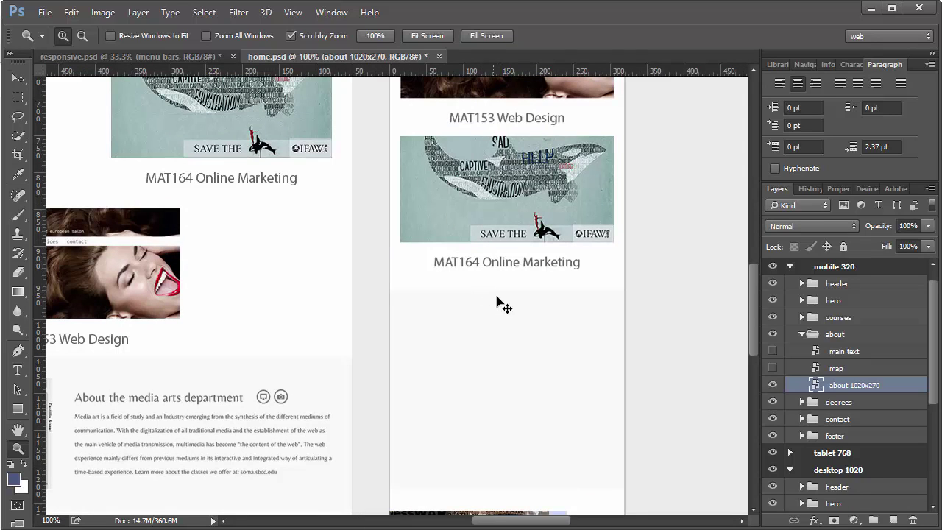
key(v)
drag(511, 377, 509, 366)
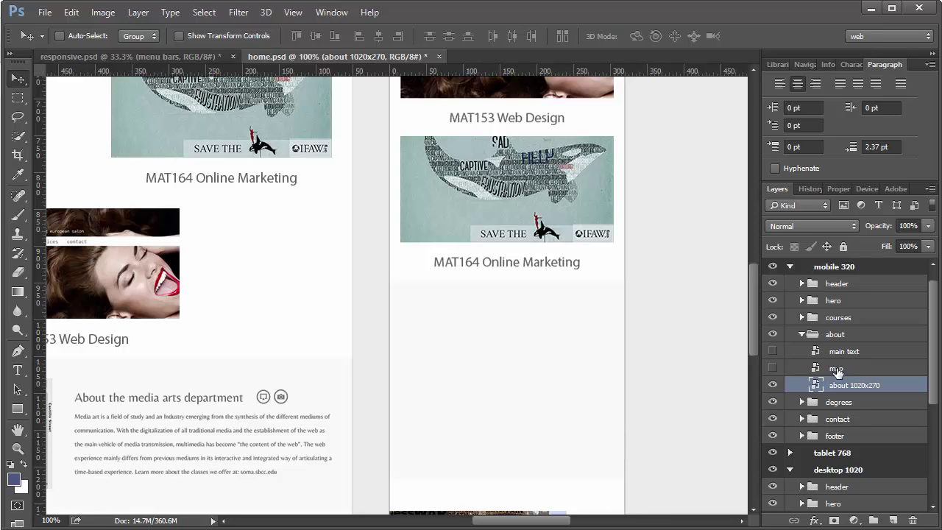
click(773, 352)
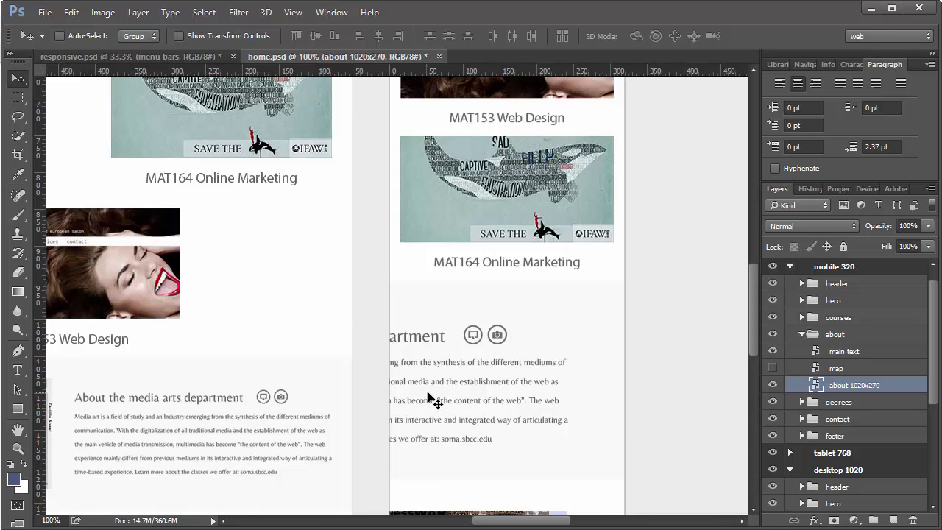
drag(436, 399, 492, 380)
Move the About main text into the mobile column and scale it down to 290 px wide.
click(843, 353)
drag(499, 401, 670, 369)
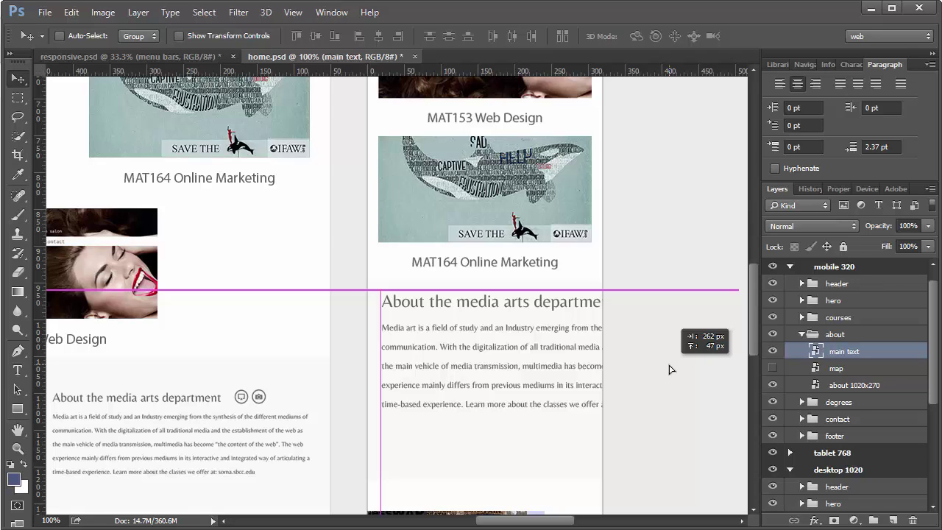
drag(669, 369, 669, 369)
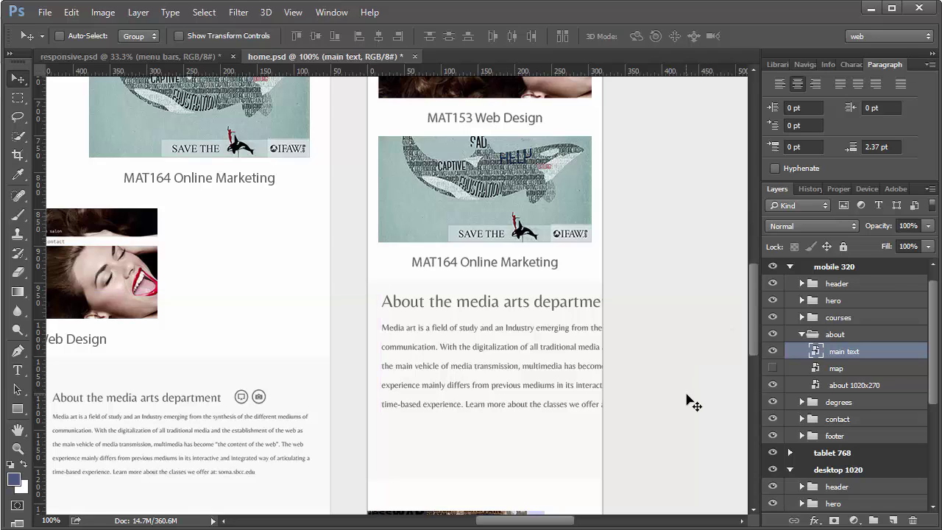
key(ctrl+t)
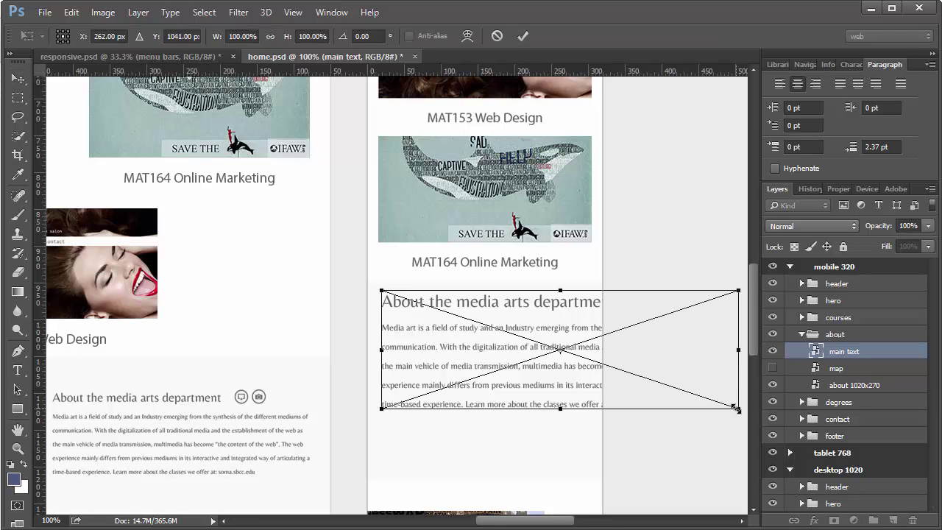
drag(738, 409, 589, 370)
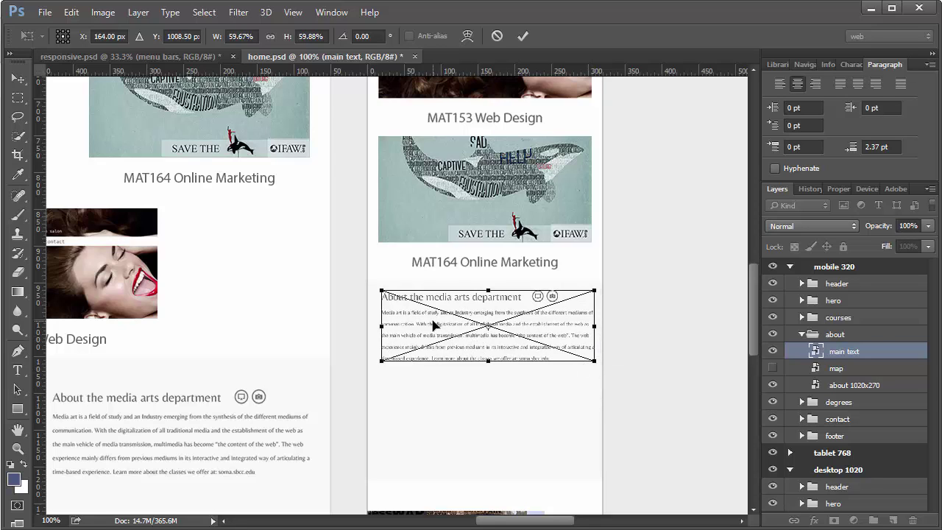
key(Return)
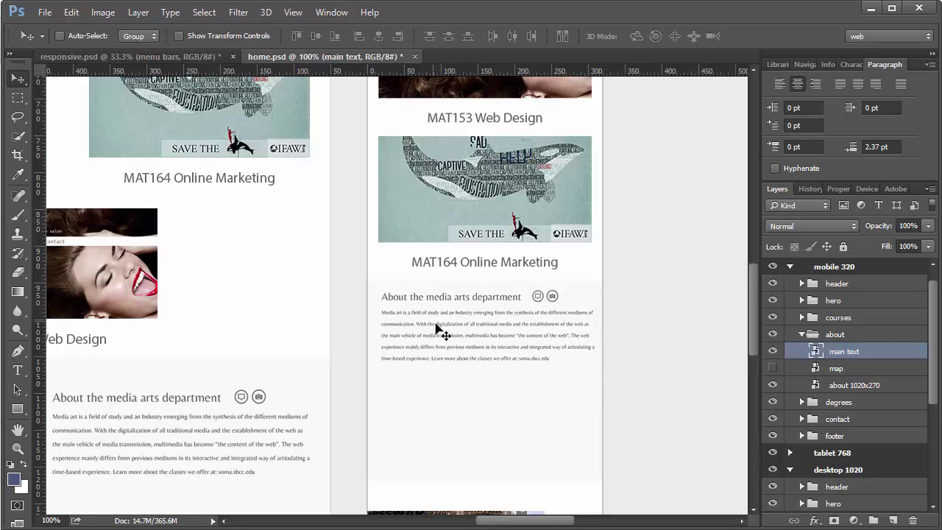
Set the About text's X position to 15 px in Properties.
click(834, 189)
click(792, 248)
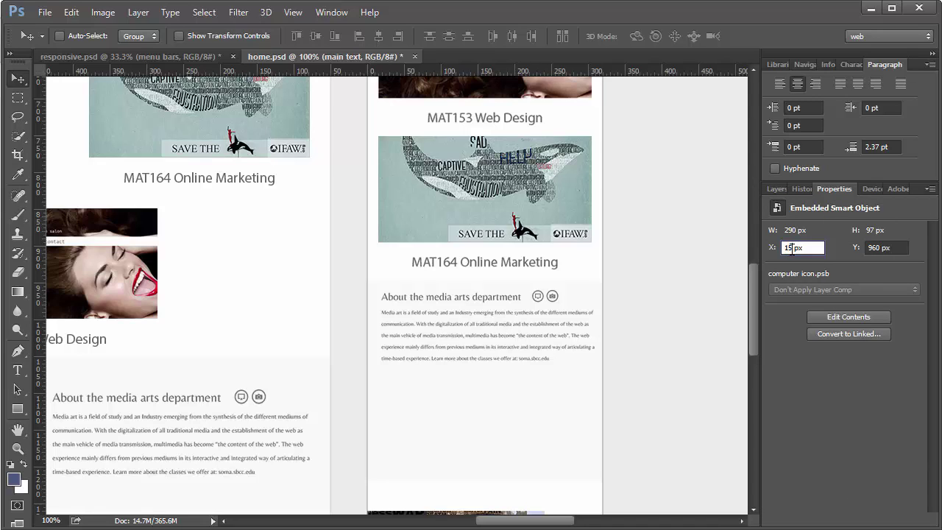
key(Return)
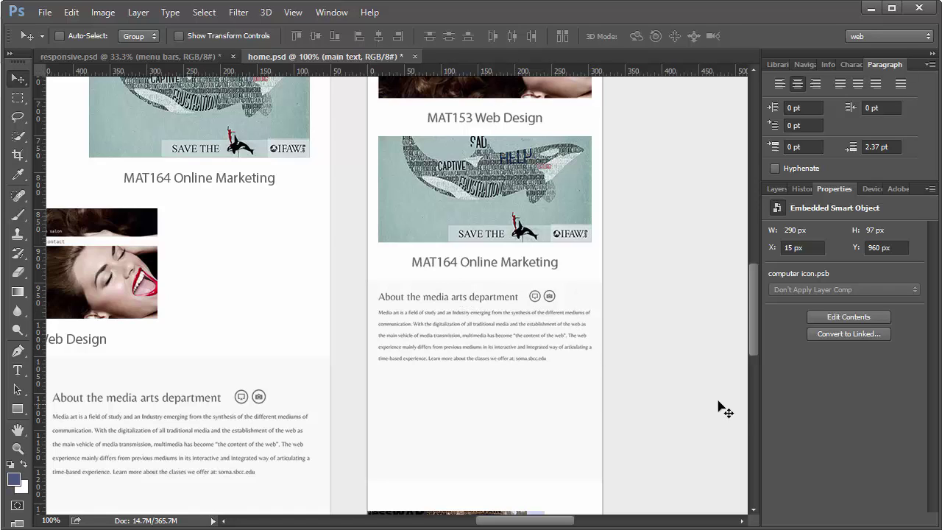
Show the map layer again and shrink it to about 279 px wide.
click(777, 188)
click(835, 370)
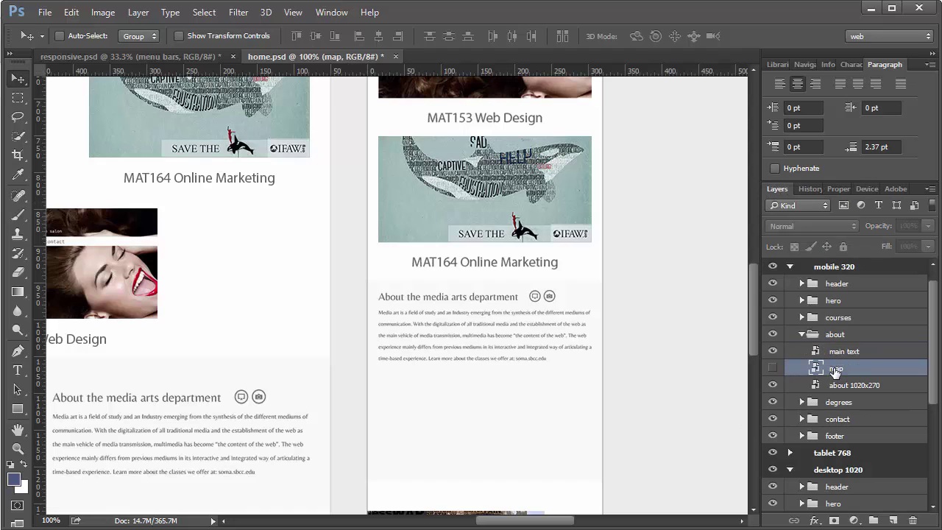
click(772, 367)
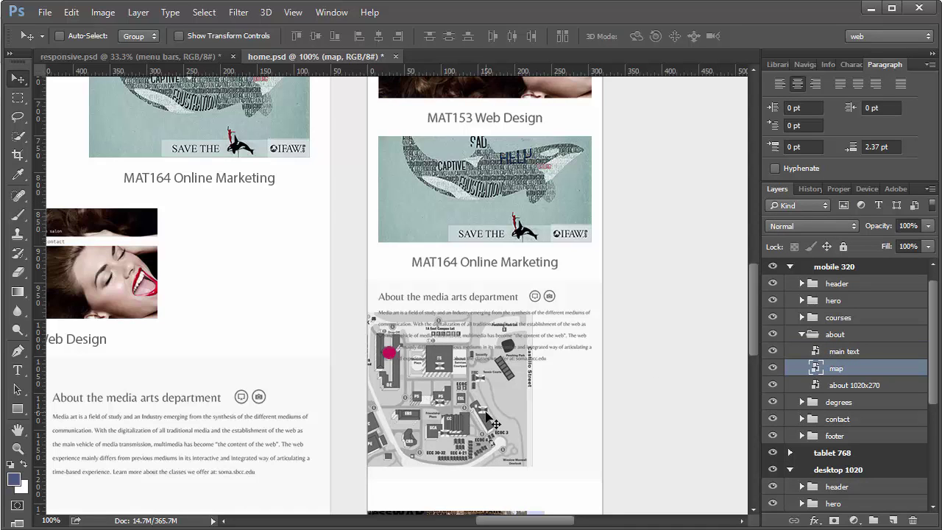
key(ctrl)
key(ctrl+t)
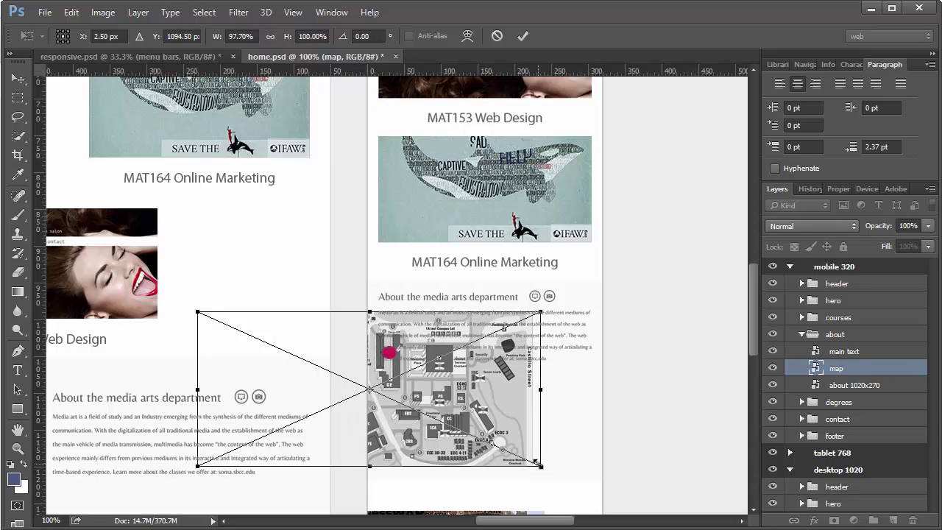
drag(535, 460, 568, 442)
key(Return)
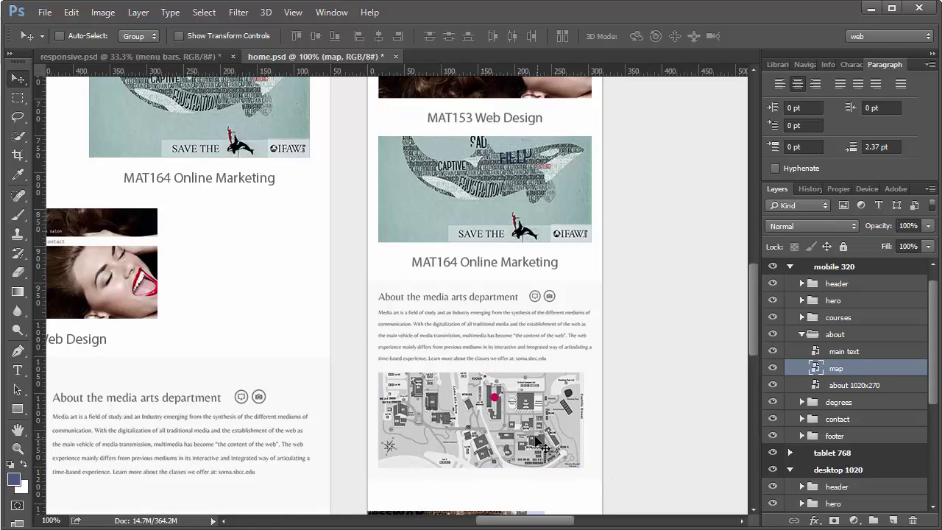
Confirm in Properties the map is 279 by 130 px at X 15, Y 1072.
click(809, 189)
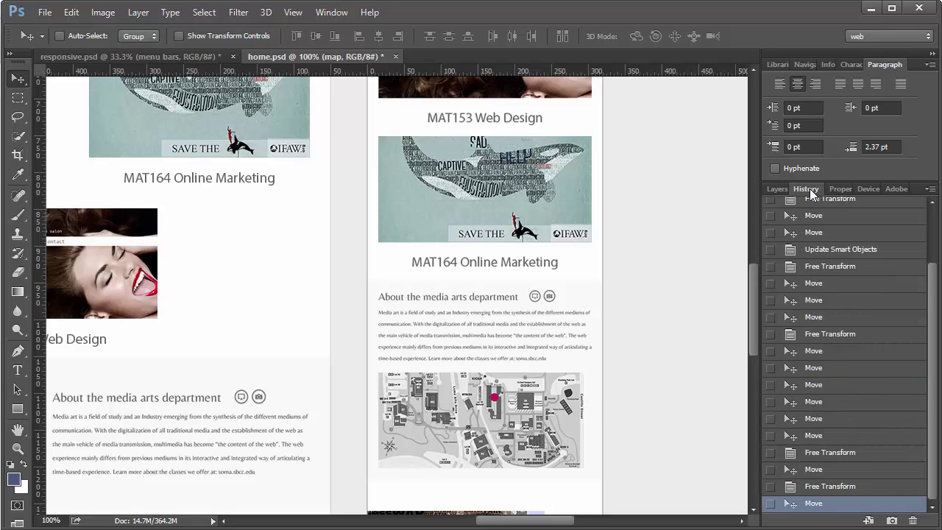
click(841, 190)
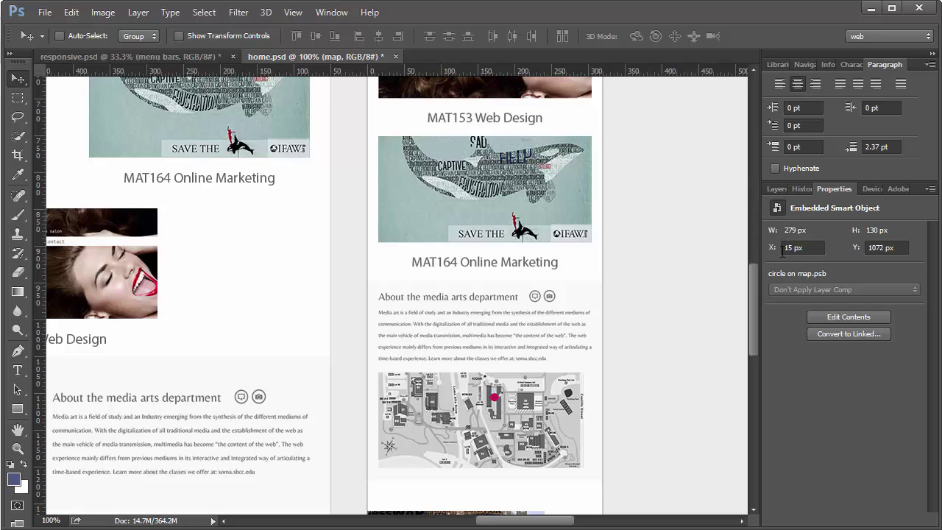
scroll(589, 447, down, 3)
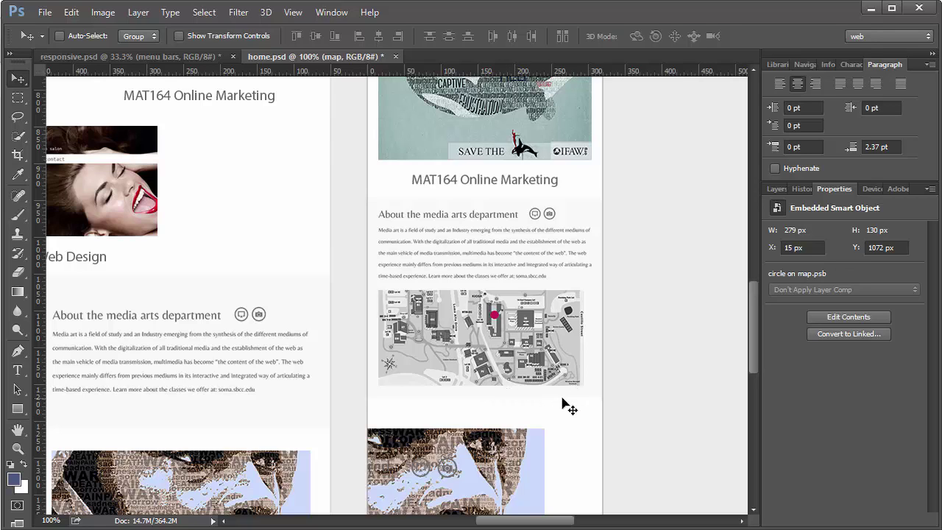
scroll(565, 402, down, 3)
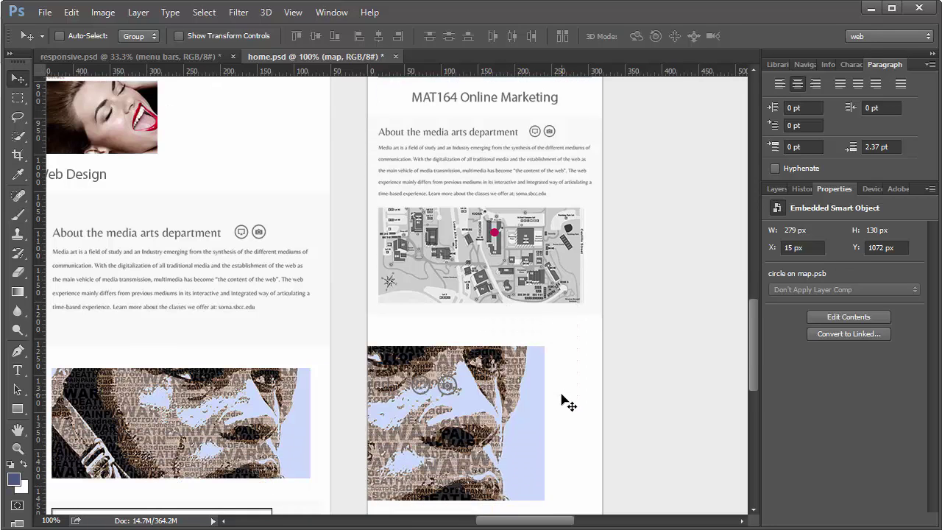